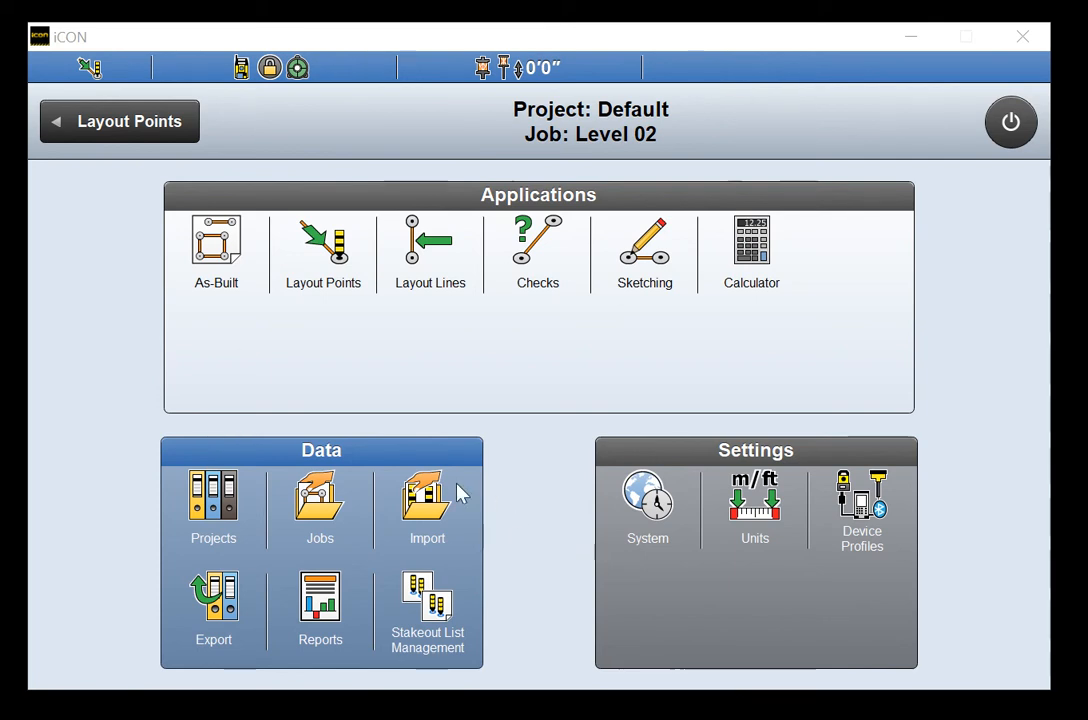
Open the layer visibility settings of Layout Points for job Level 02 and look through the listed files
click(325, 272)
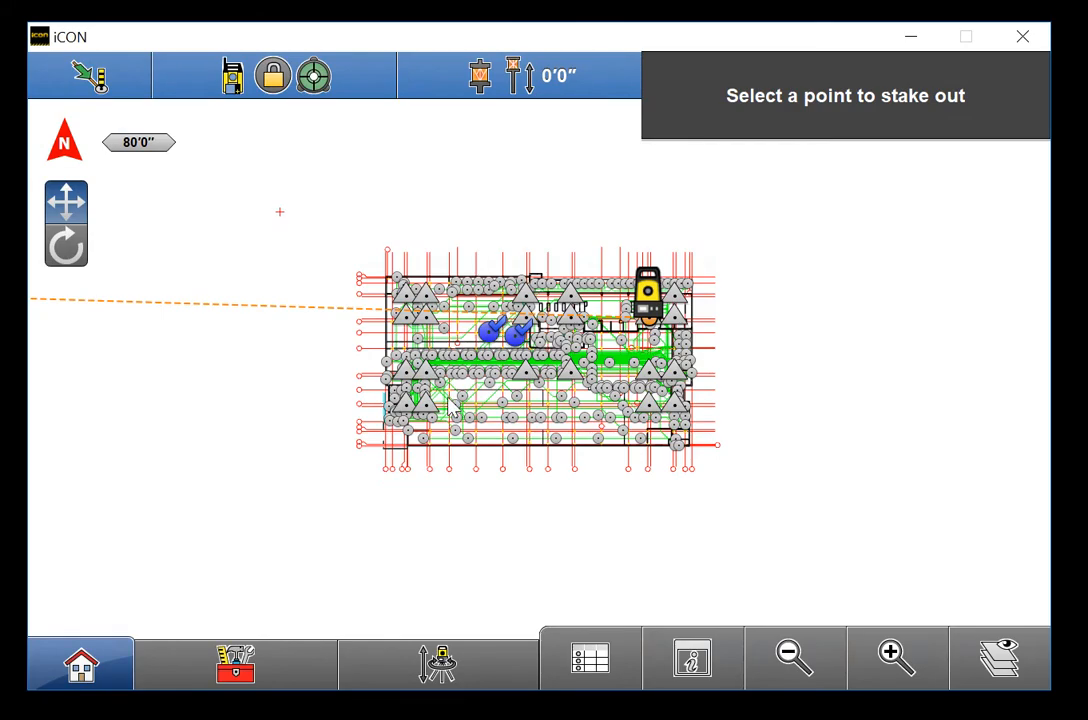
click(991, 660)
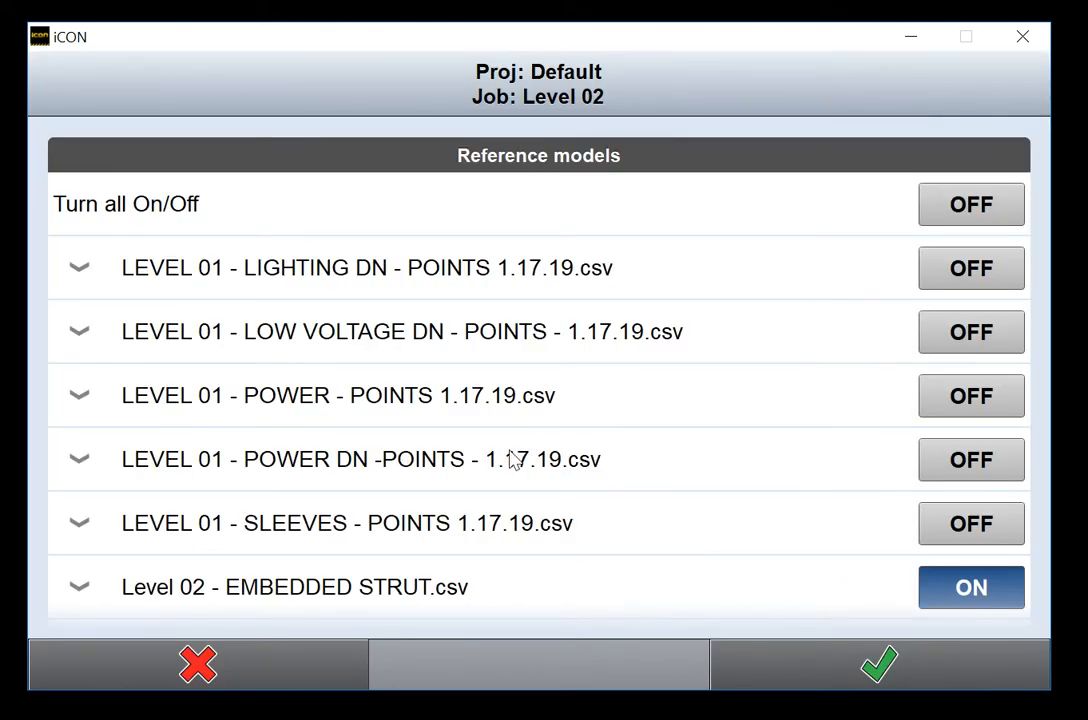
scroll(469, 455, down, 10)
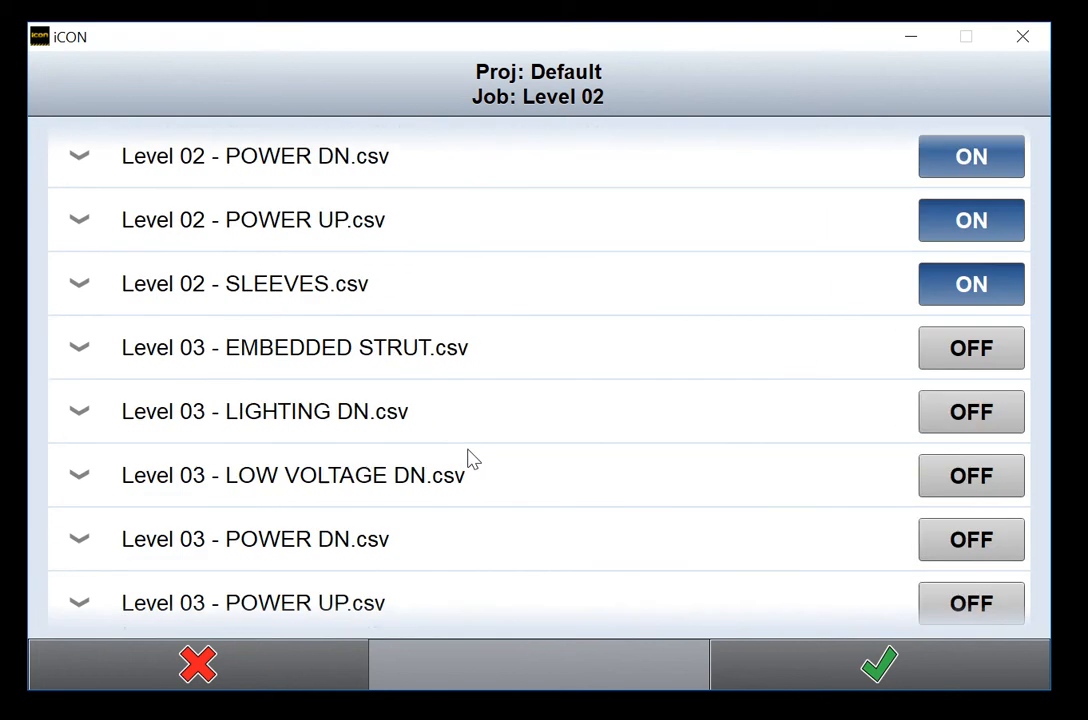
scroll(470, 458, down, 15)
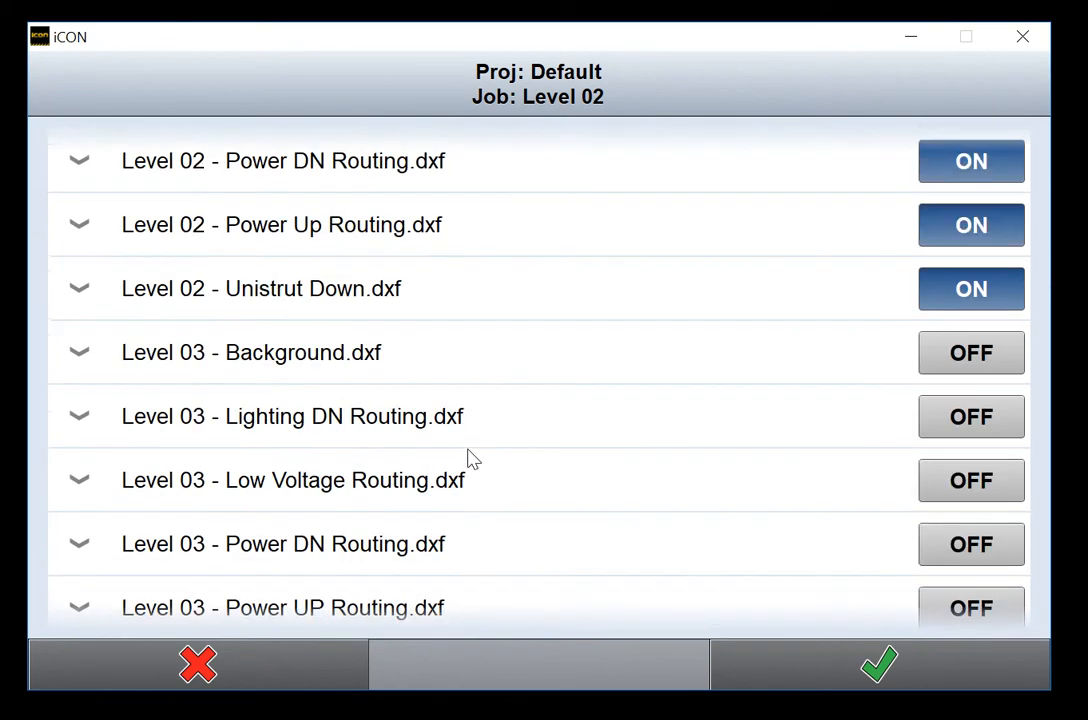
scroll(470, 458, down, 3)
scroll(469, 465, up, 20)
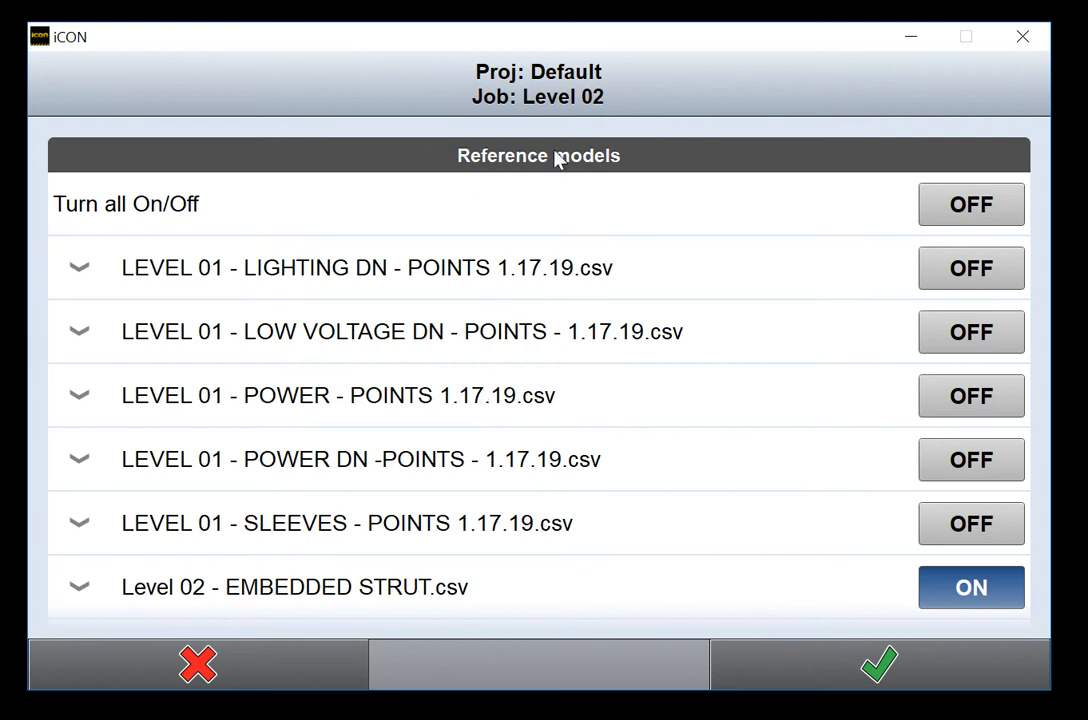
Examine the Reference models, Control files, dxf and Jobs sections of the layer list
scroll(600, 318, down, 10)
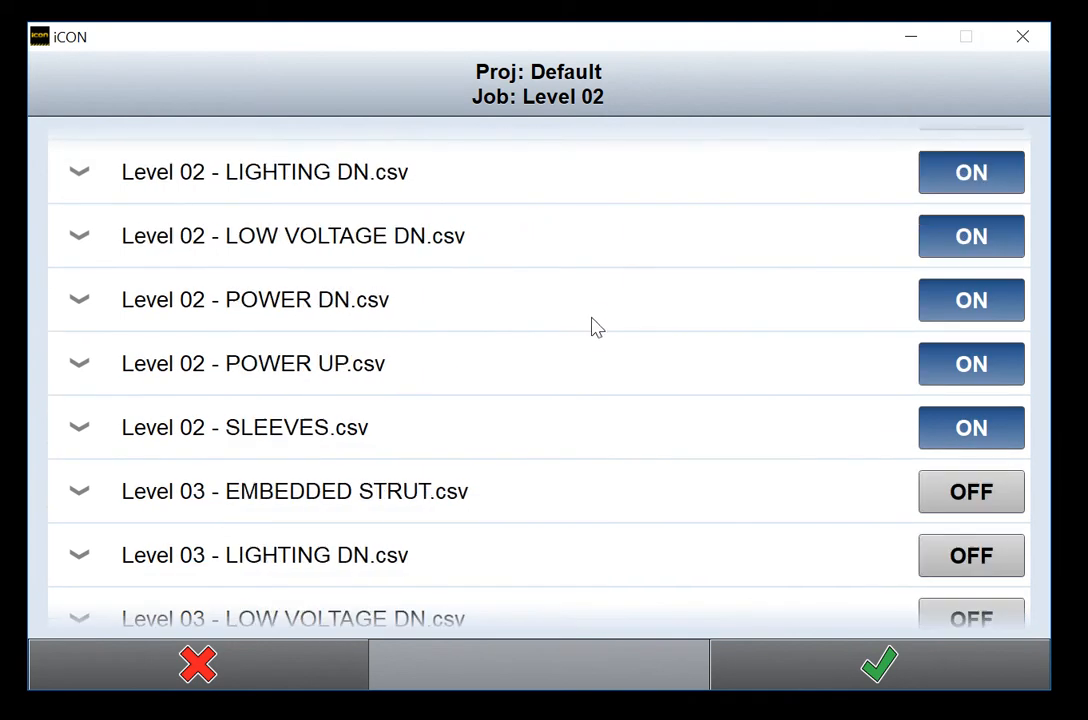
scroll(568, 345, down, 4)
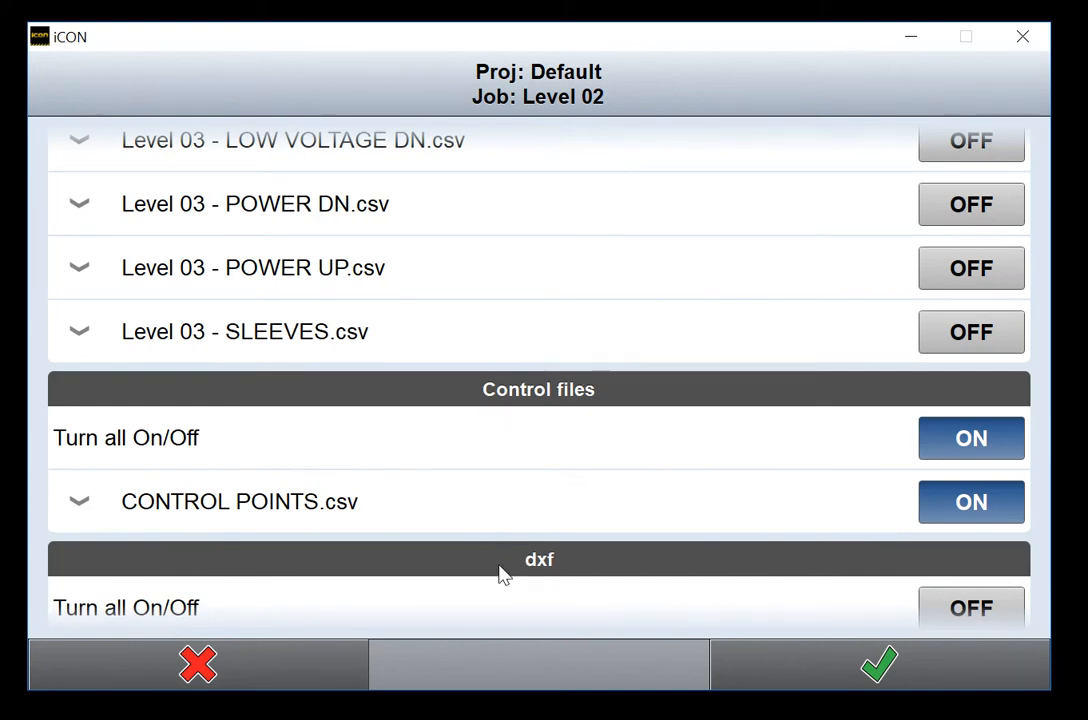
scroll(503, 573, down, 9)
scroll(533, 490, down, 12)
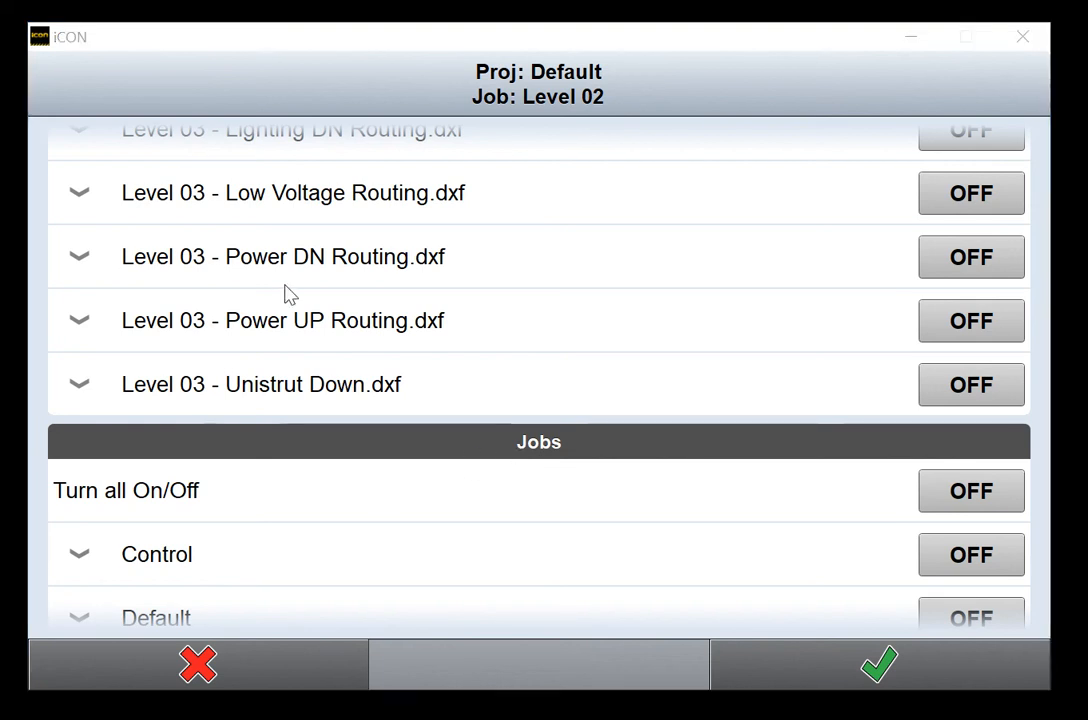
scroll(560, 478, down, 10)
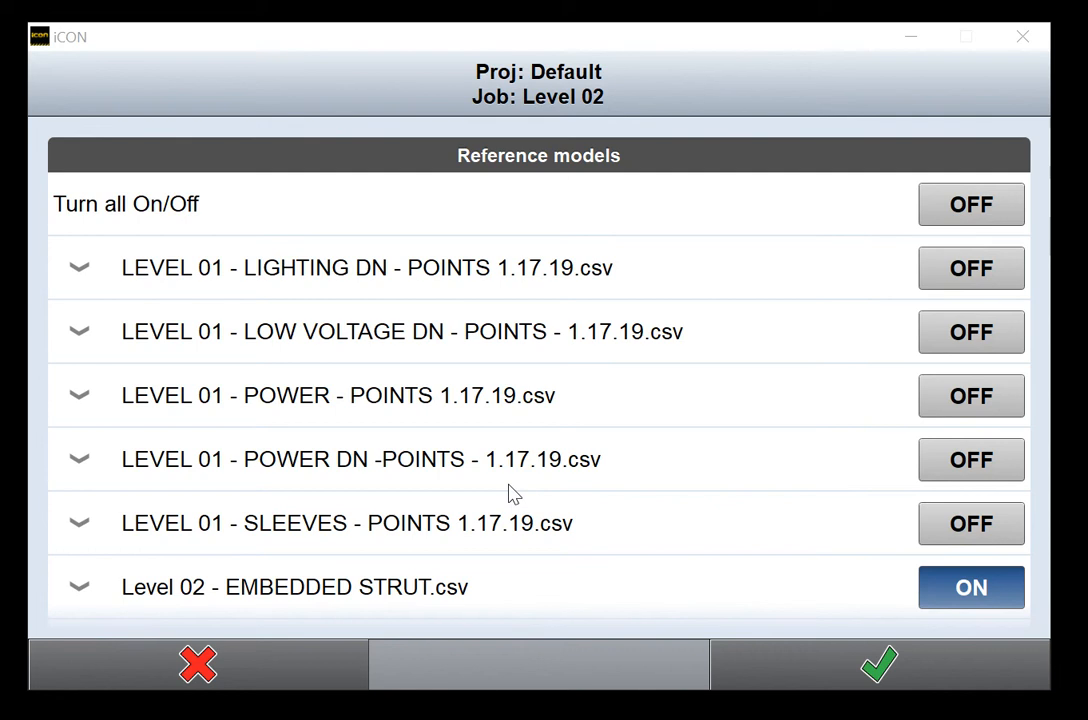
Examine how the Level 01, Level 02 and Level 03 point files are named and switched in the Reference models section
scroll(545, 505, down, 3)
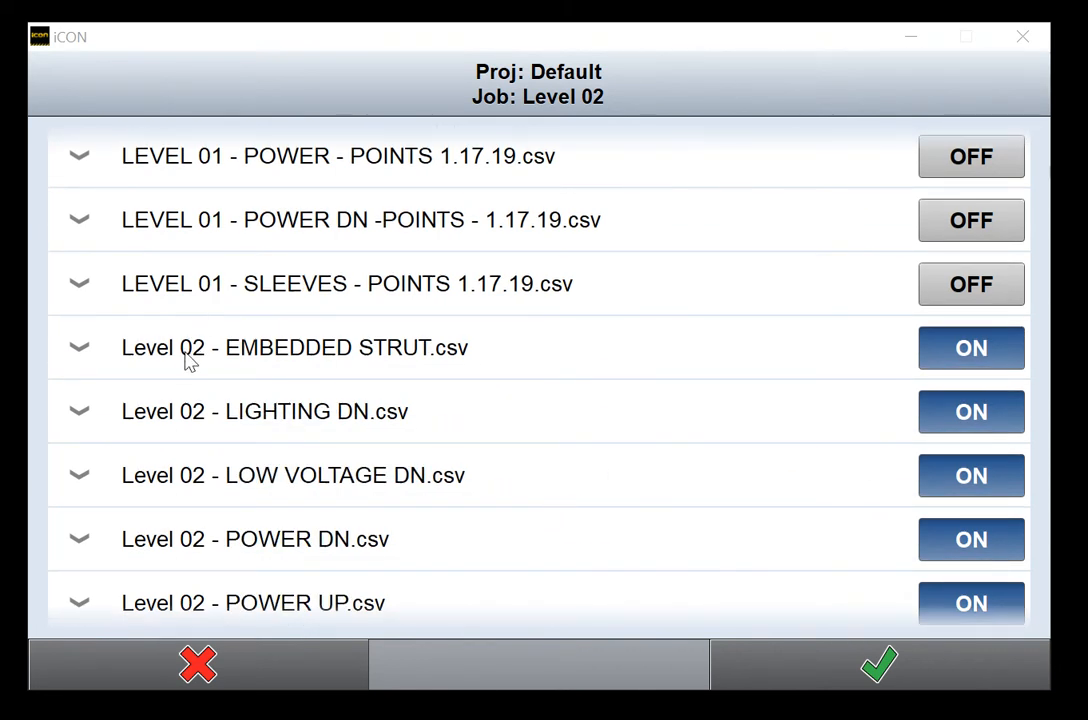
scroll(189, 370, down, 5)
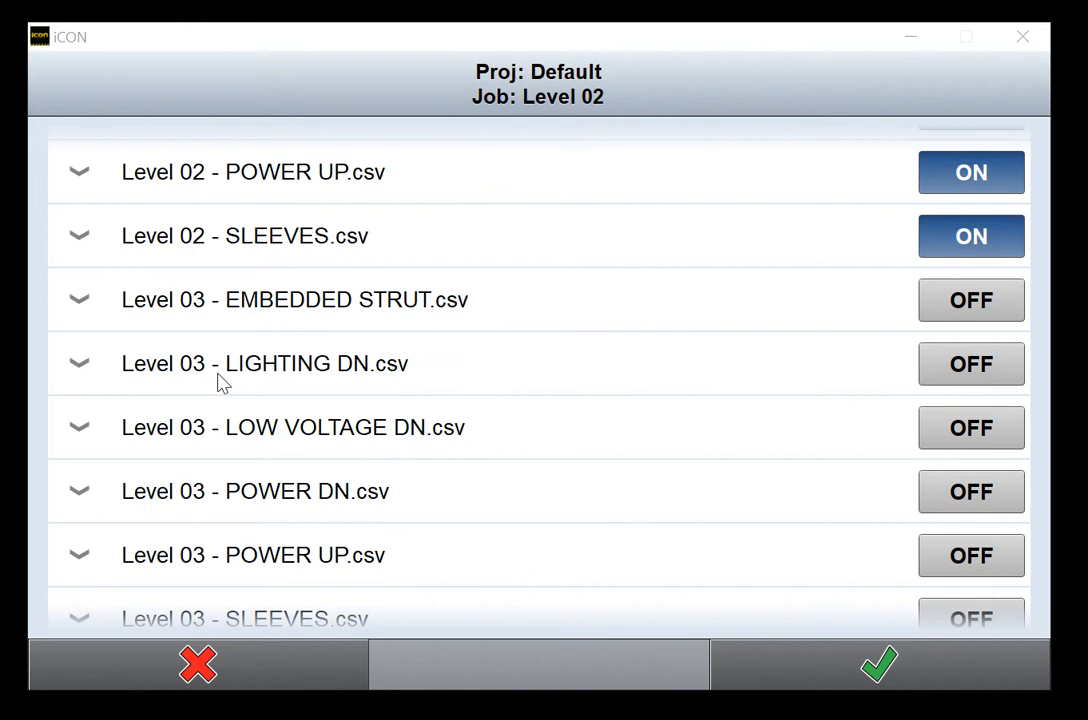
scroll(300, 400, up, 7)
scroll(418, 430, up, 2)
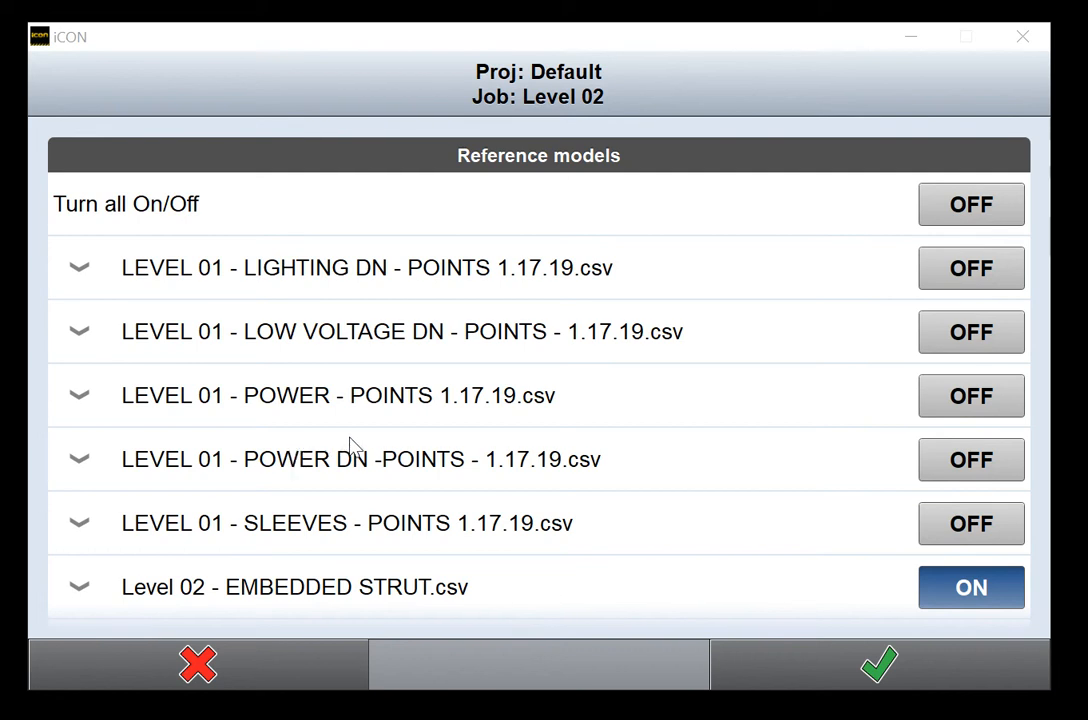
scroll(600, 430, down, 2)
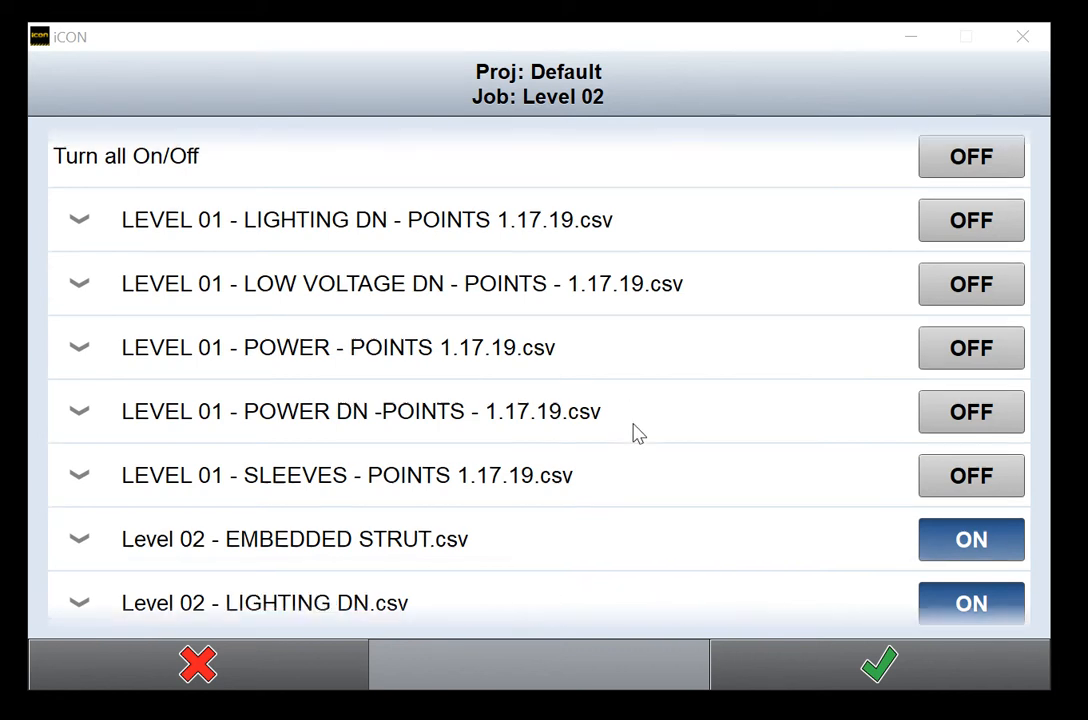
scroll(645, 432, down, 3)
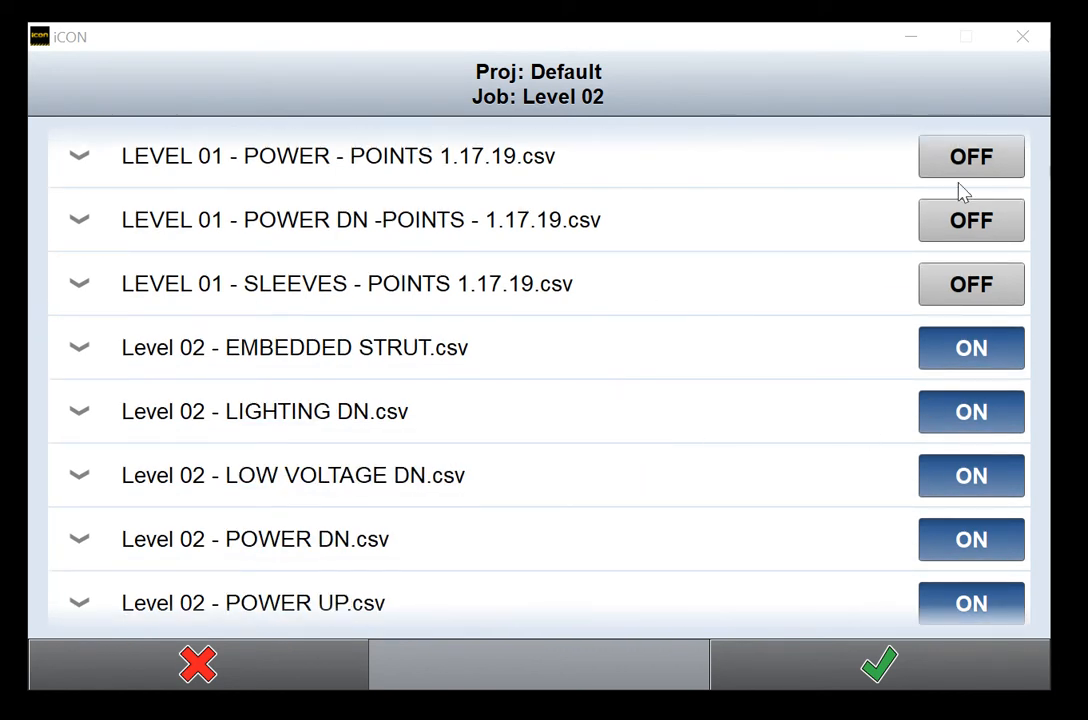
scroll(670, 415, up, 5)
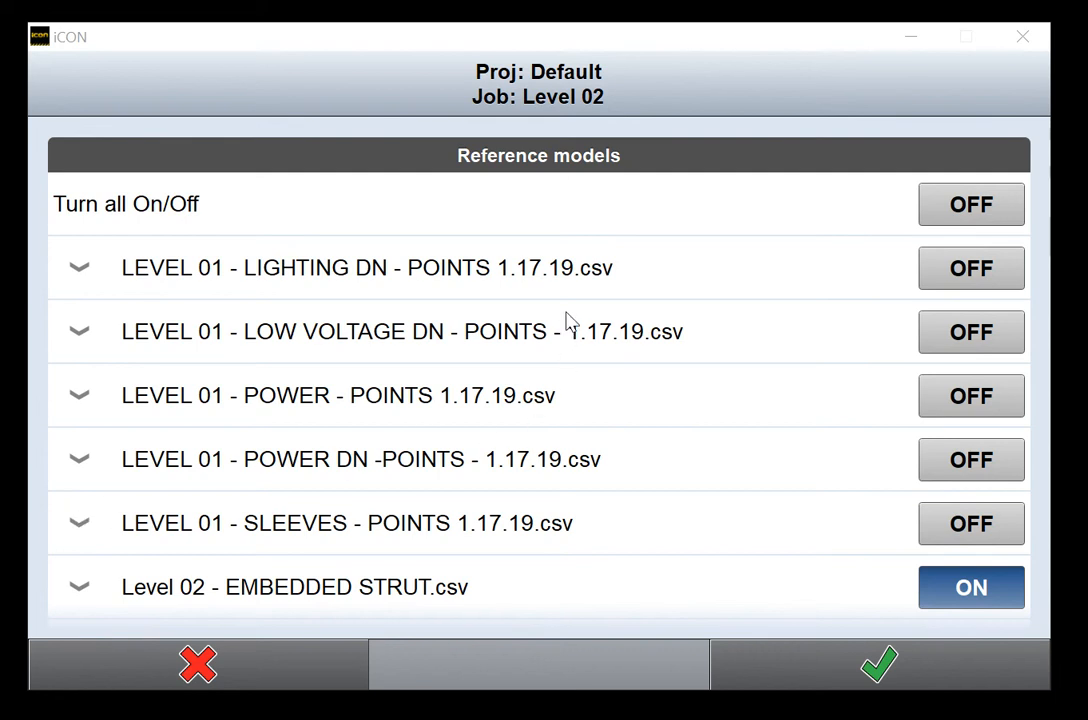
Expand the LEVEL 01 - LIGHTING DN - POINTS 1.17.19.csv reference model and examine its point codes
click(756, 284)
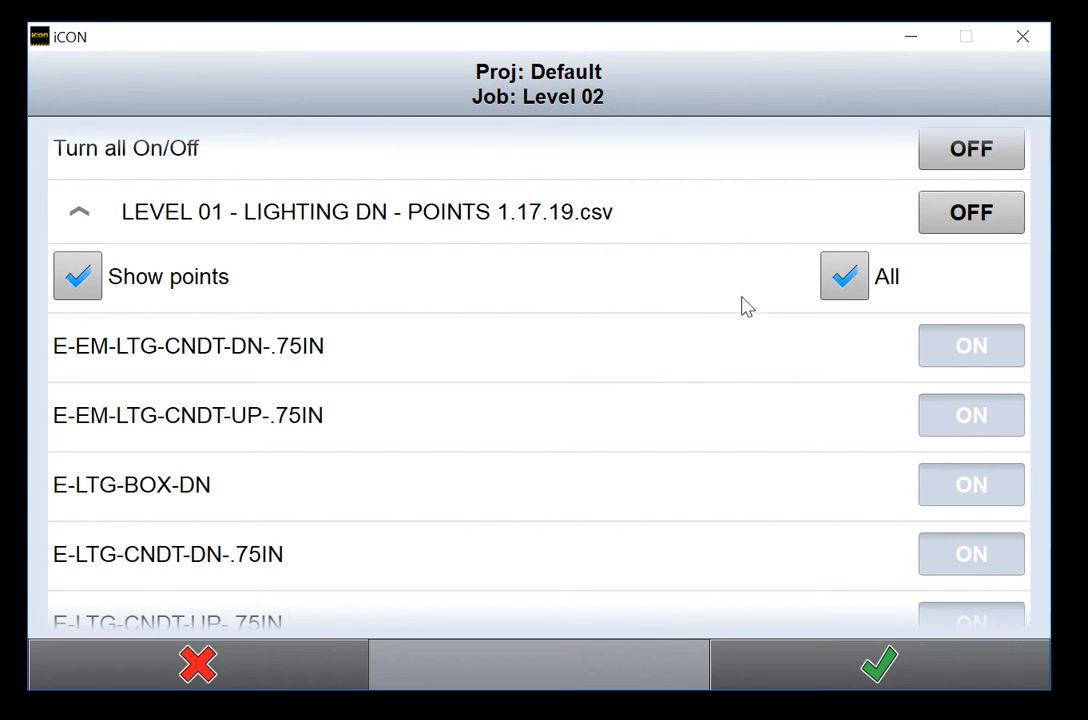
scroll(236, 389, down, 5)
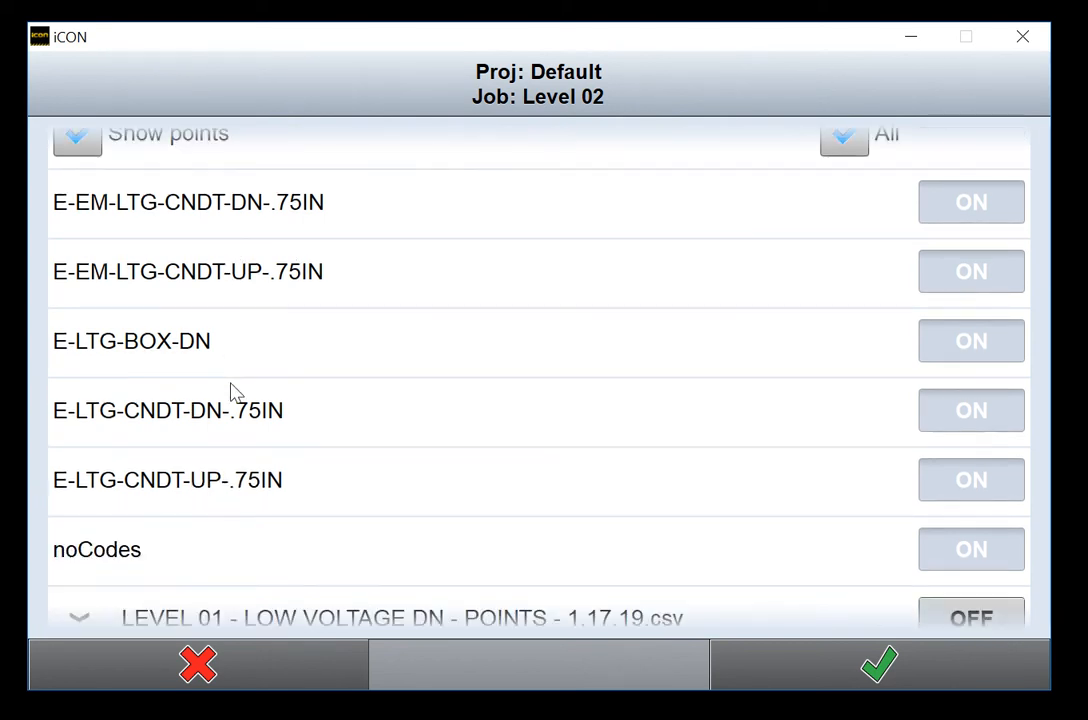
scroll(236, 389, up, 4)
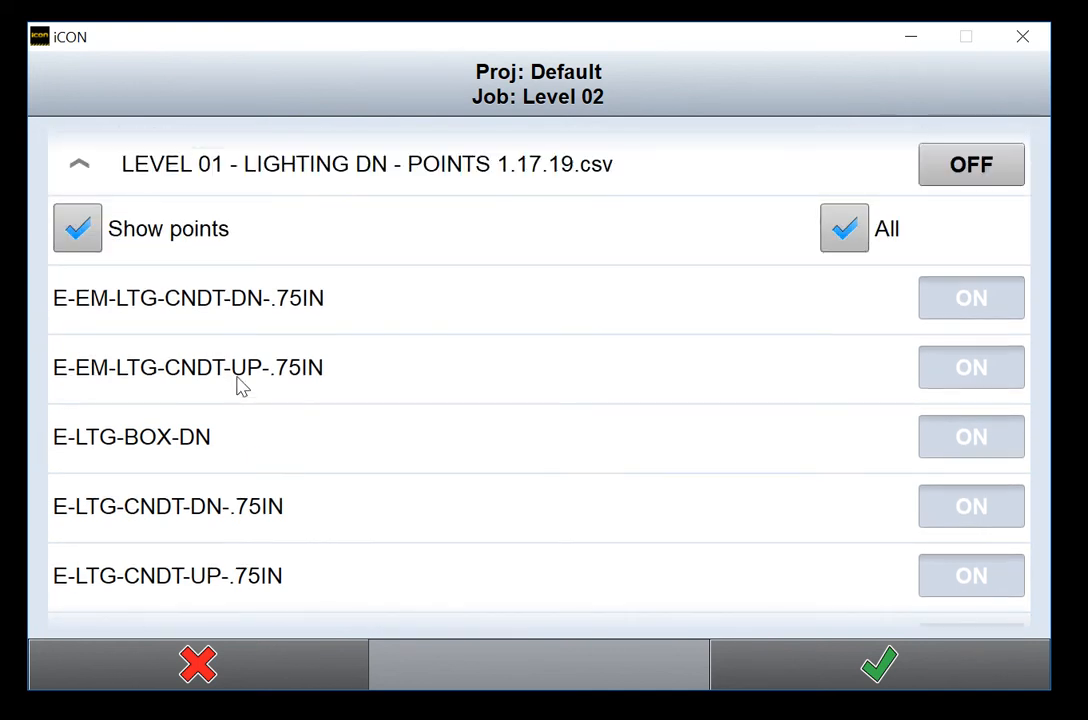
Try toggling the LEVEL 01 - LIGHTING DN file and all its point codes, restore their original settings, and collapse the file
click(852, 240)
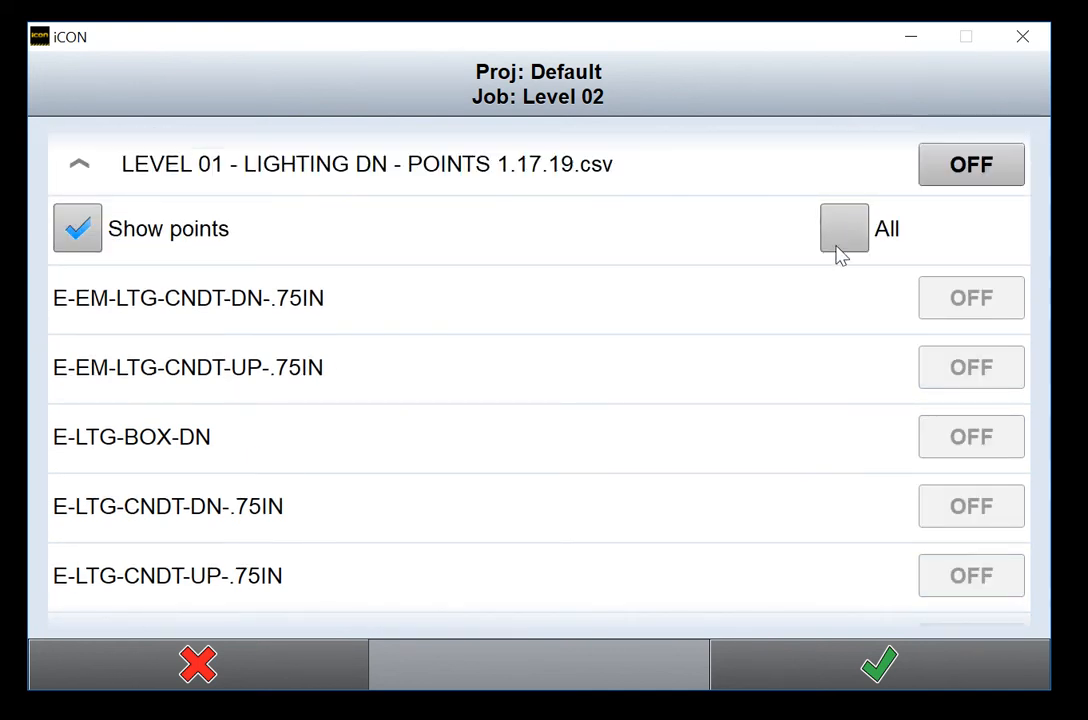
click(940, 176)
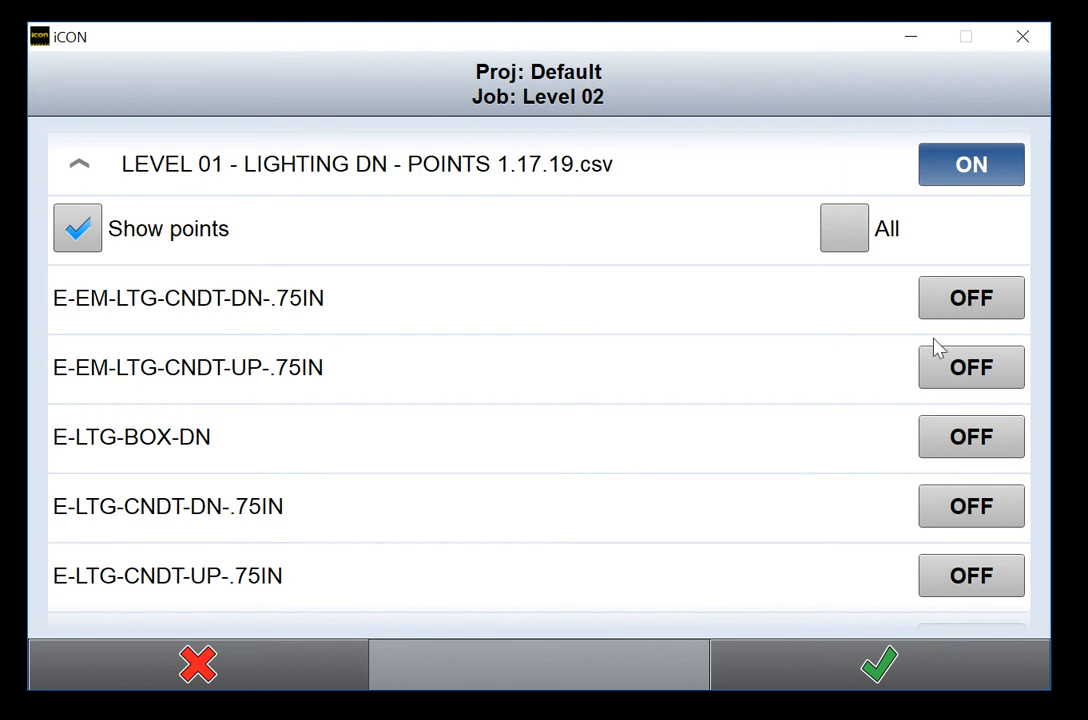
click(856, 241)
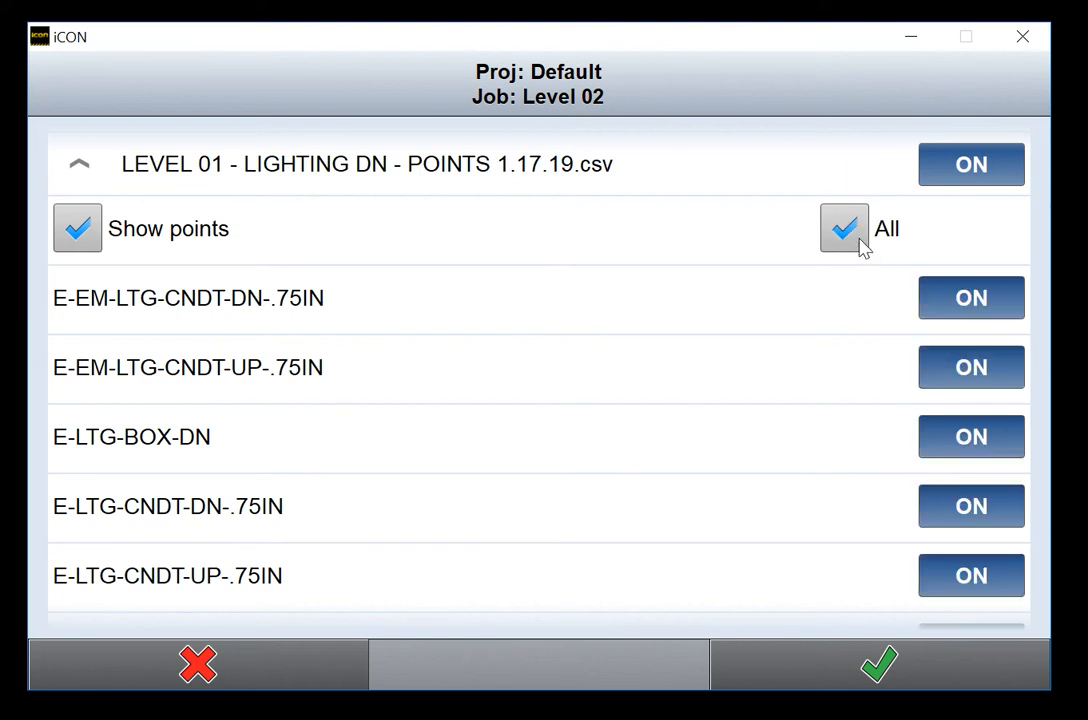
click(975, 170)
click(790, 168)
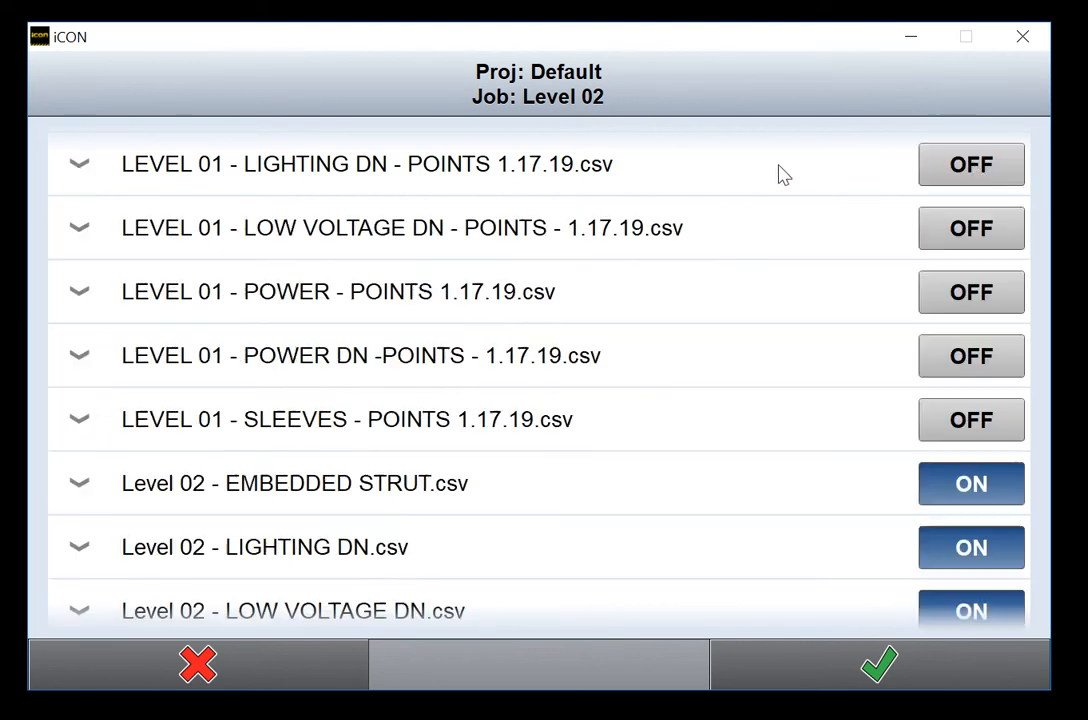
Try switching CONTROL POINTS.csv off and back on, and view its point codes before collapsing the file
scroll(652, 367, up, 2)
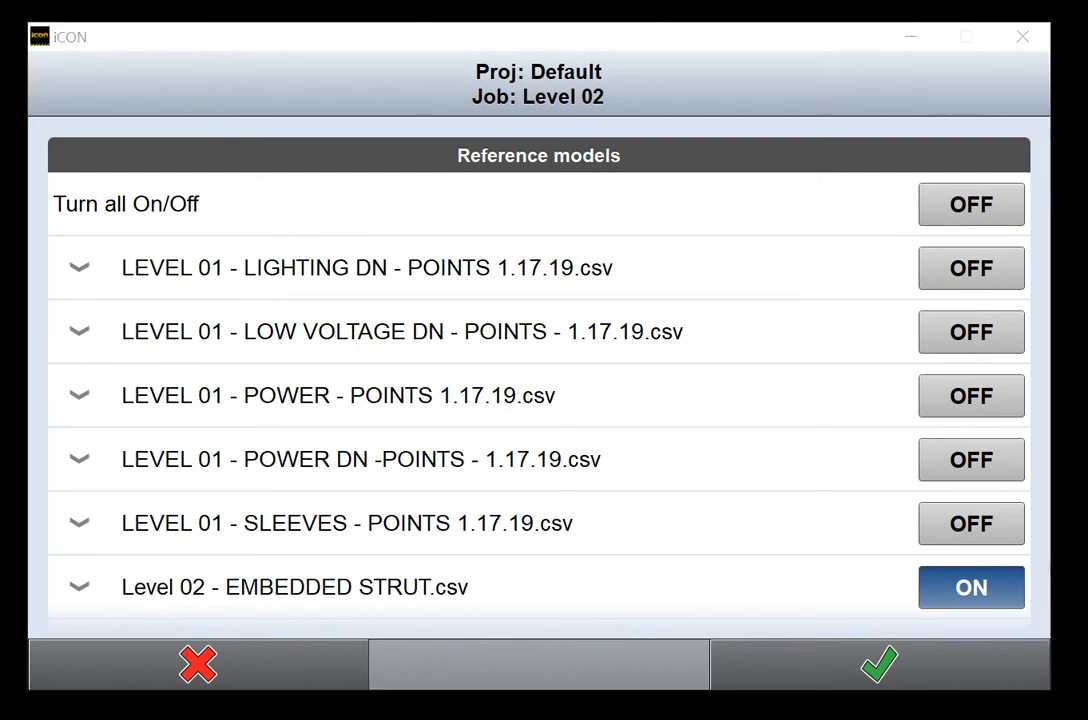
scroll(447, 428, down, 10)
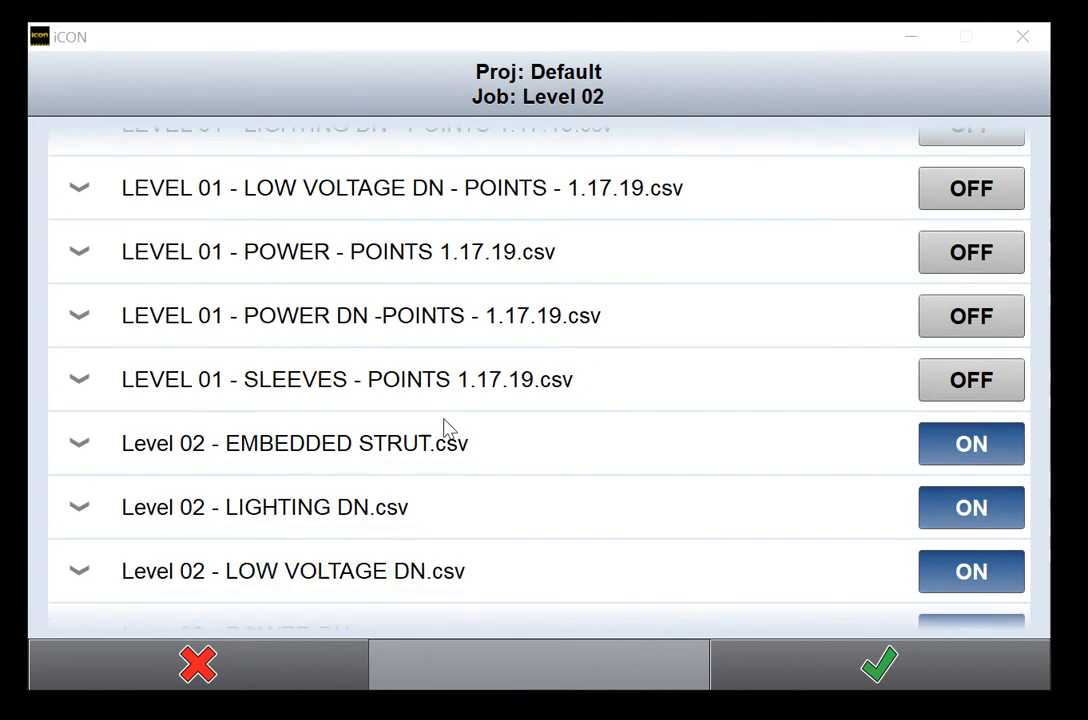
scroll(447, 428, down, 2)
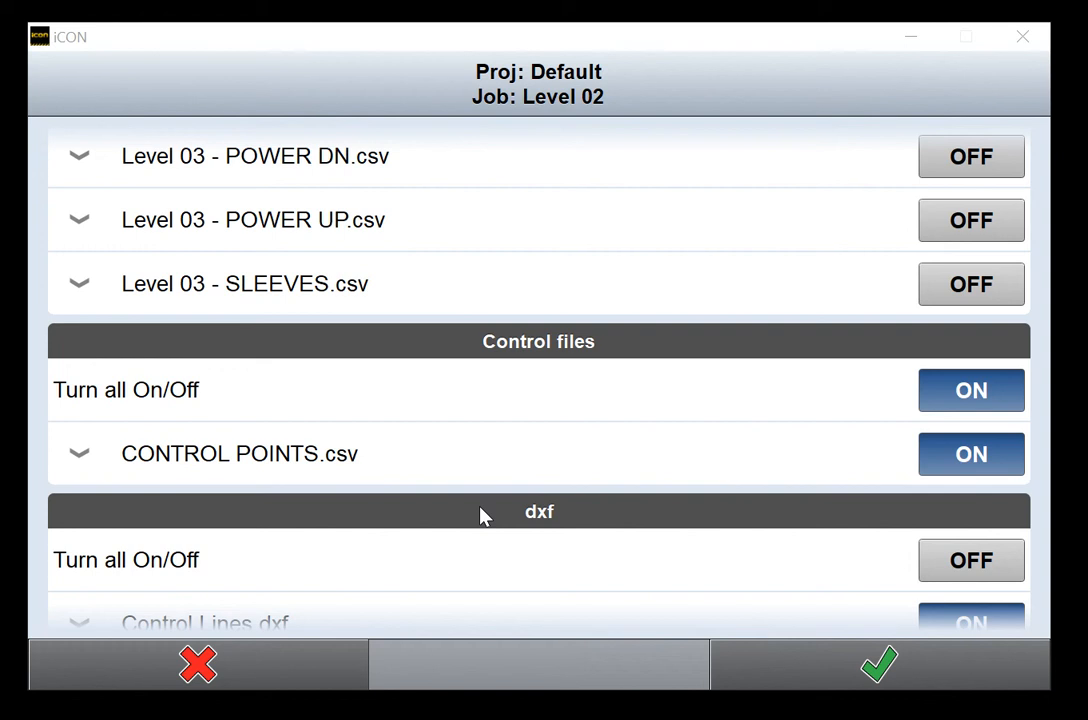
click(955, 460)
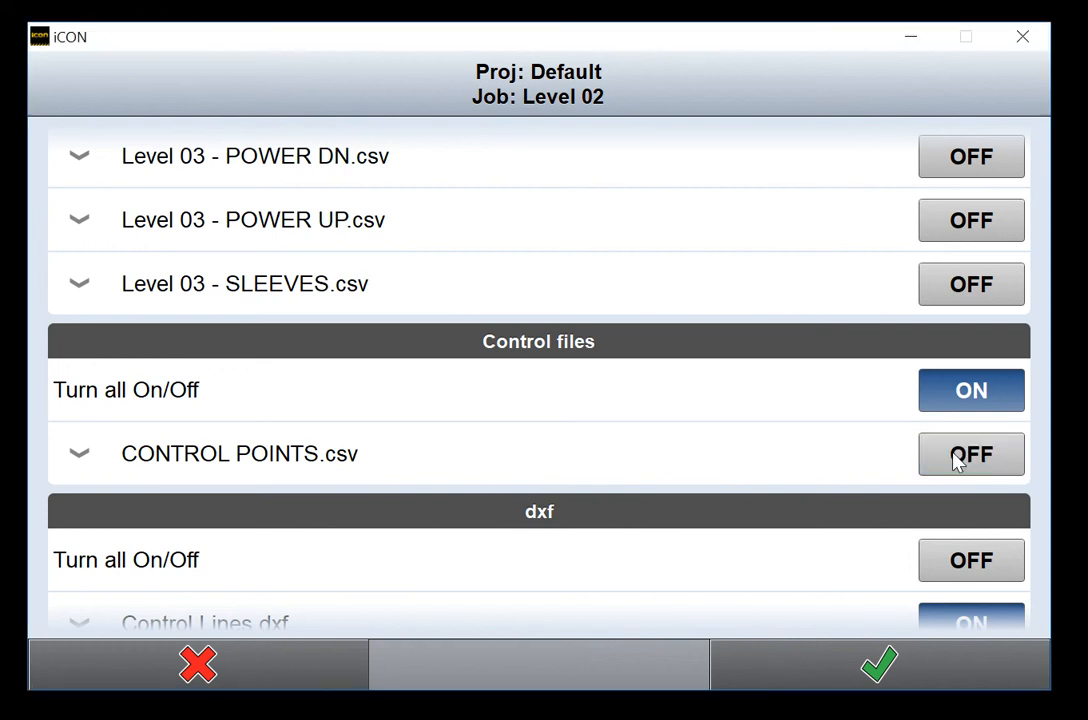
click(957, 458)
click(746, 466)
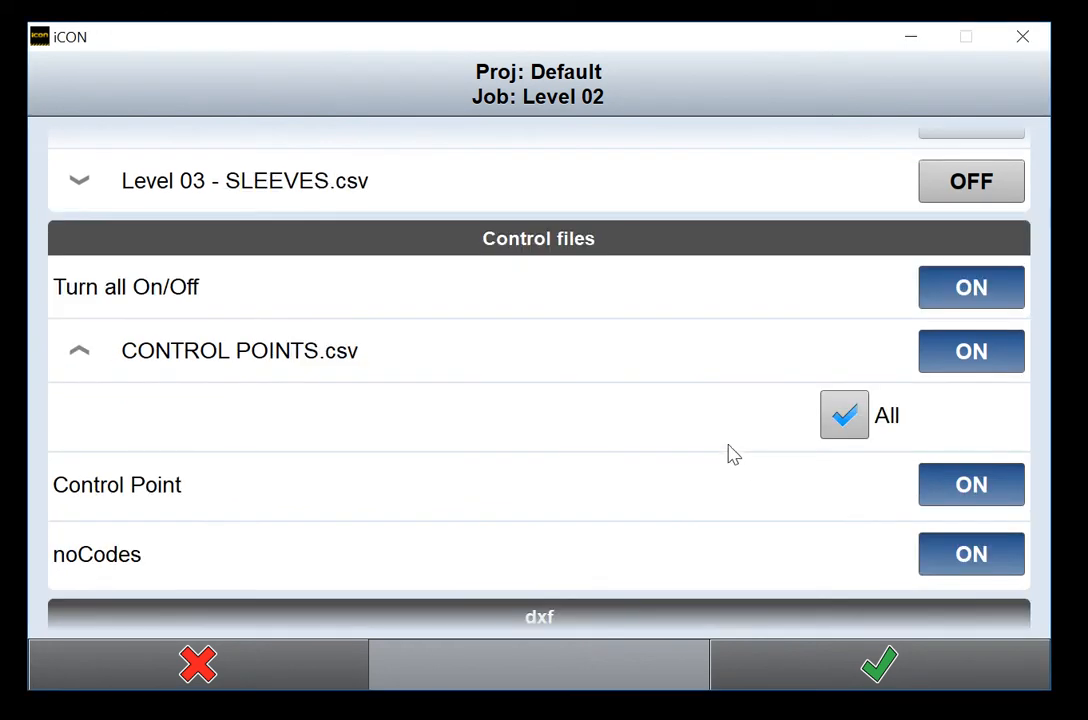
click(690, 360)
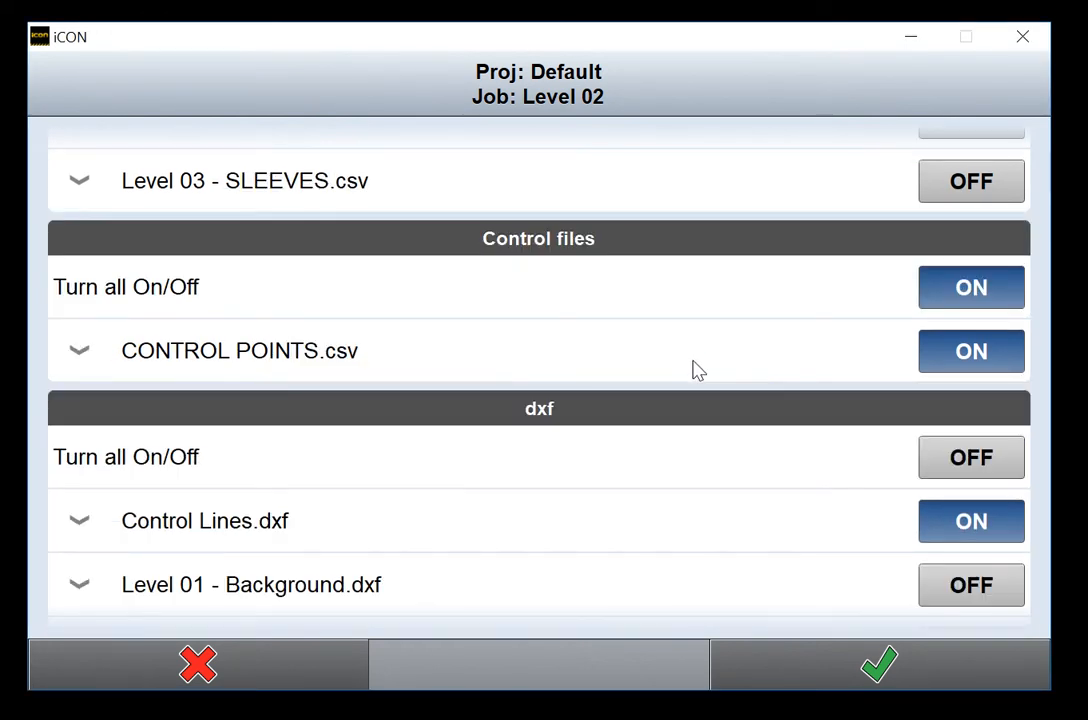
scroll(740, 420, up, 1)
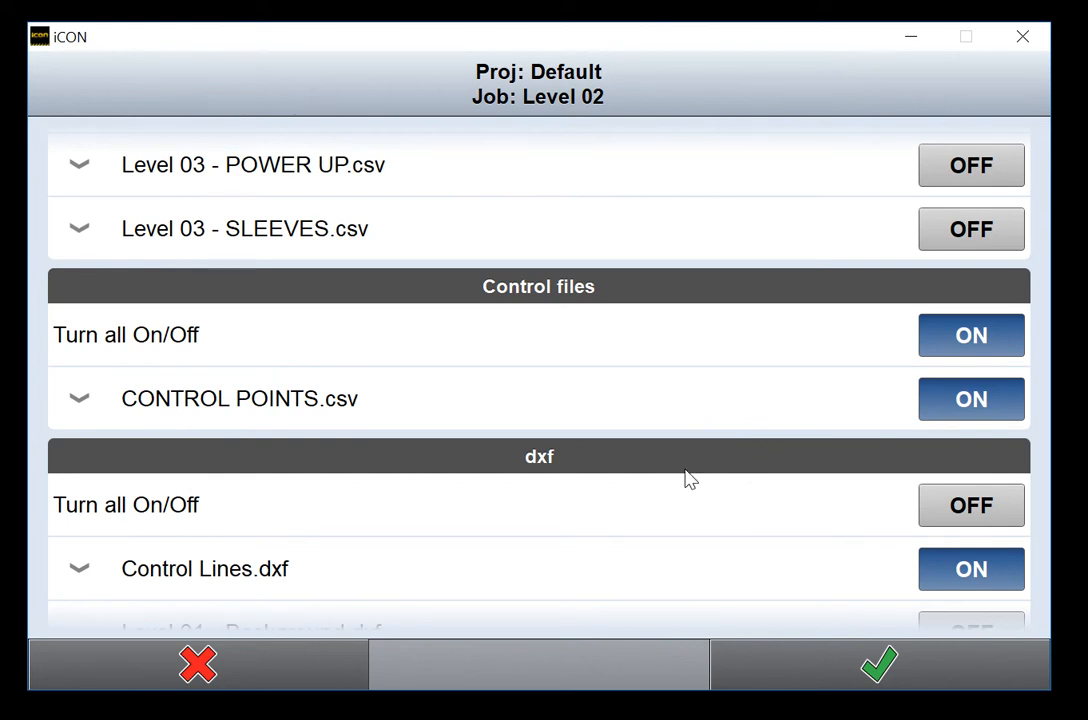
Examine the dxf section's control lines, background and routing files for Levels 01, 02 and 03
scroll(685, 465, down, 5)
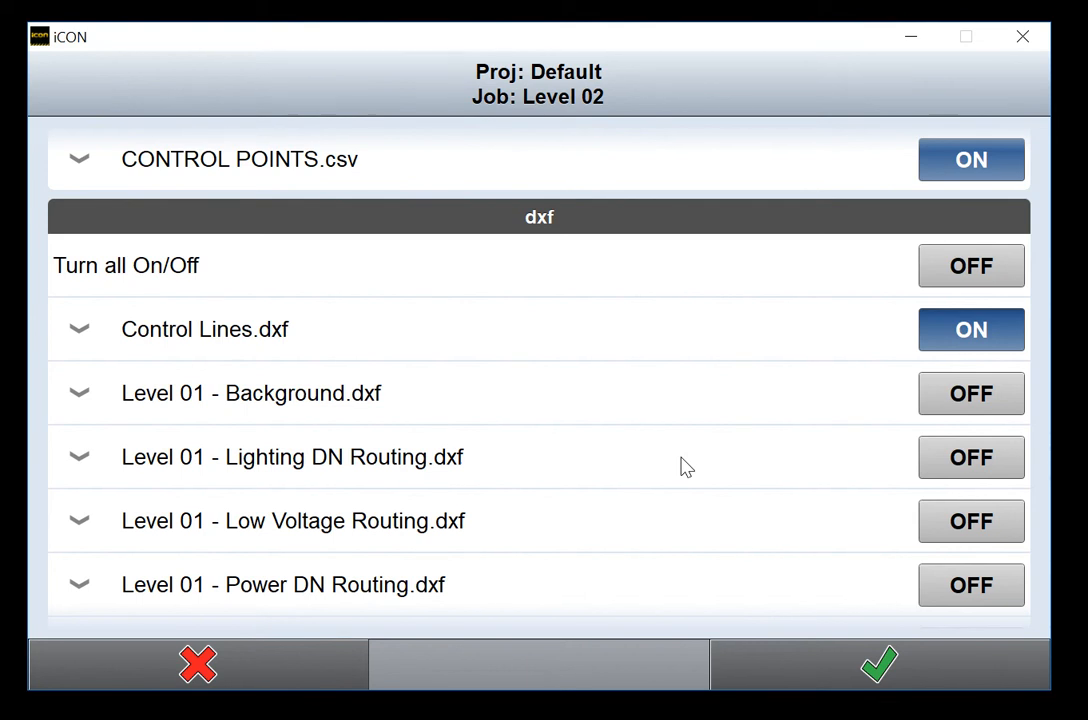
scroll(686, 468, down, 3)
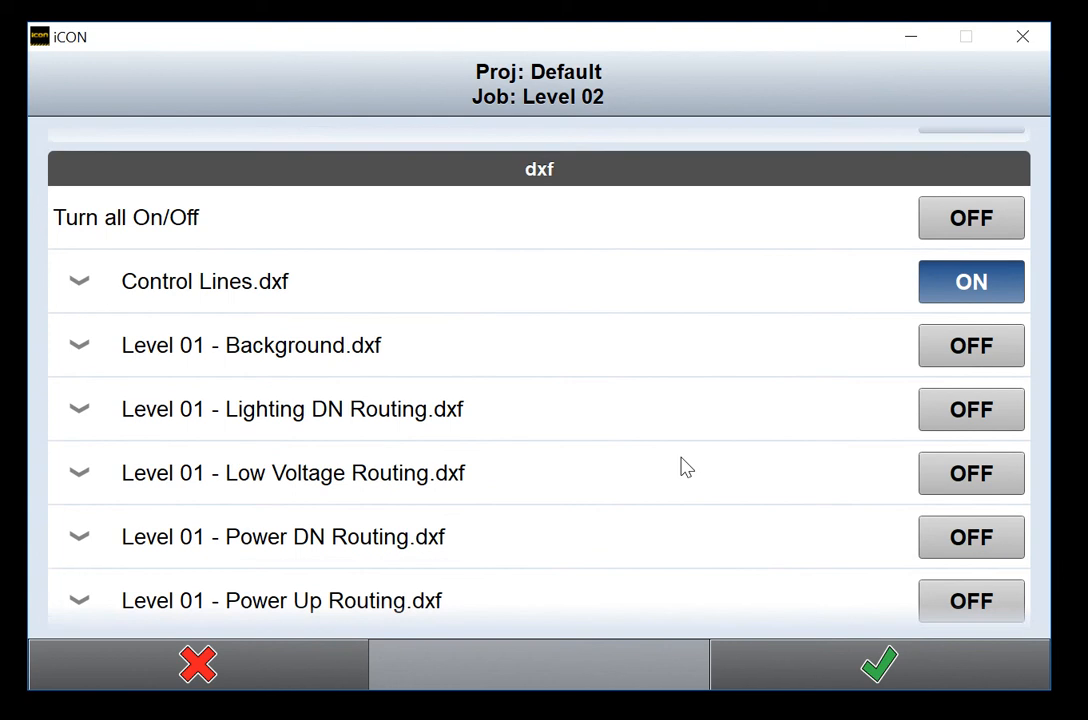
scroll(686, 468, down, 3)
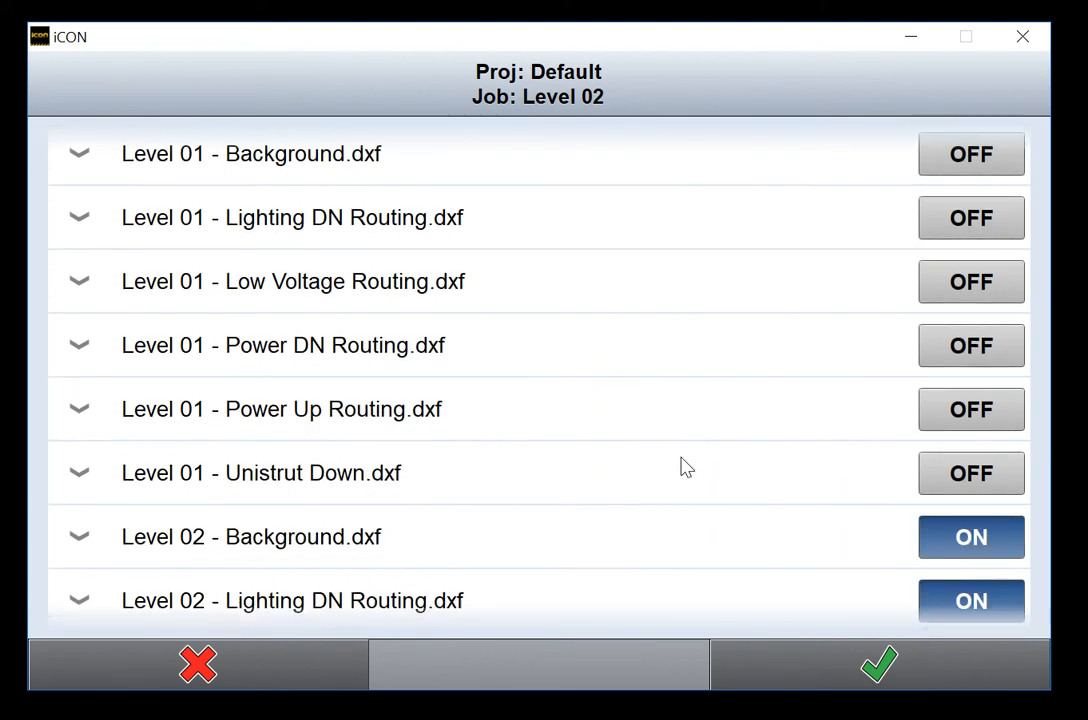
scroll(686, 468, down, 3)
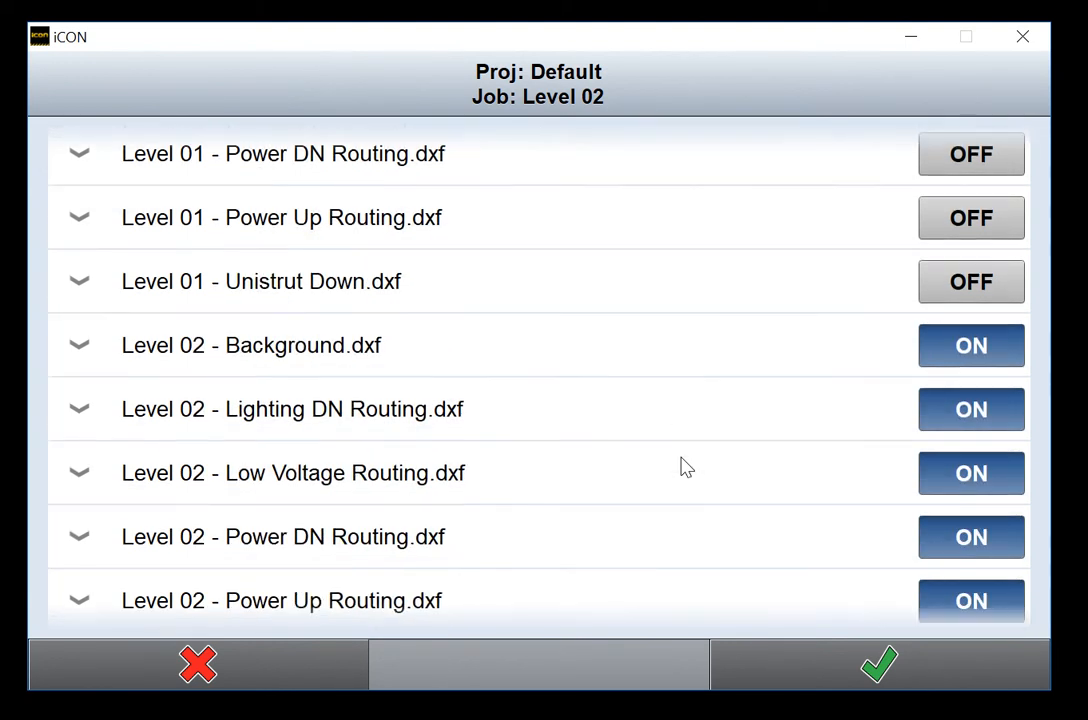
scroll(686, 468, down, 2)
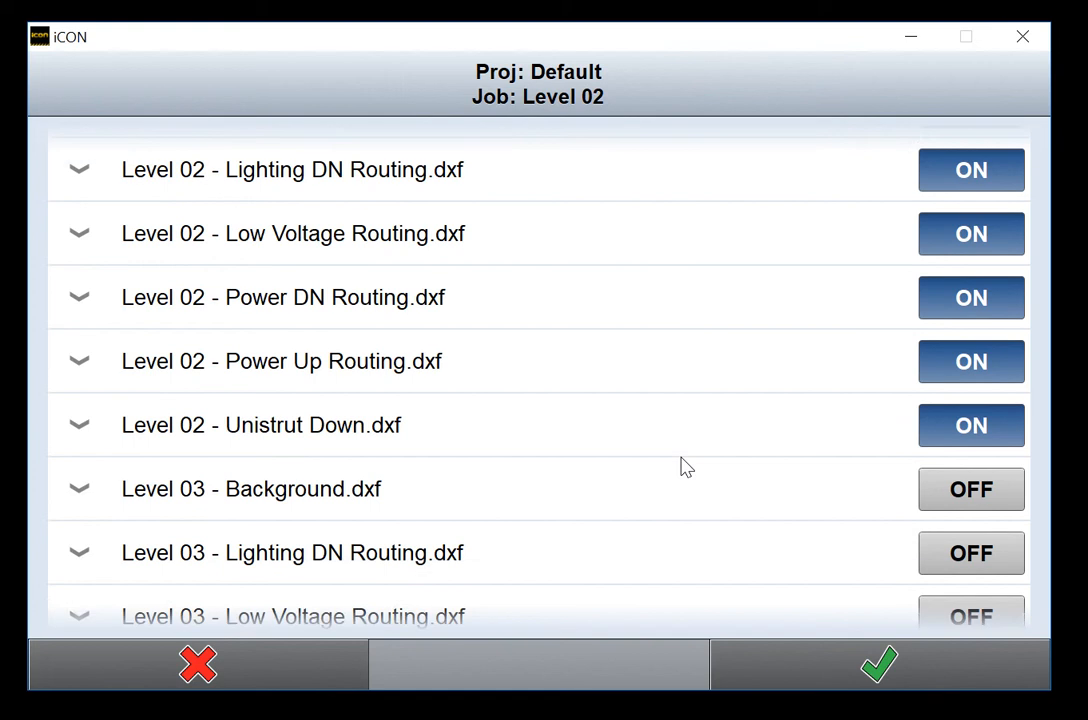
scroll(686, 468, up, 4)
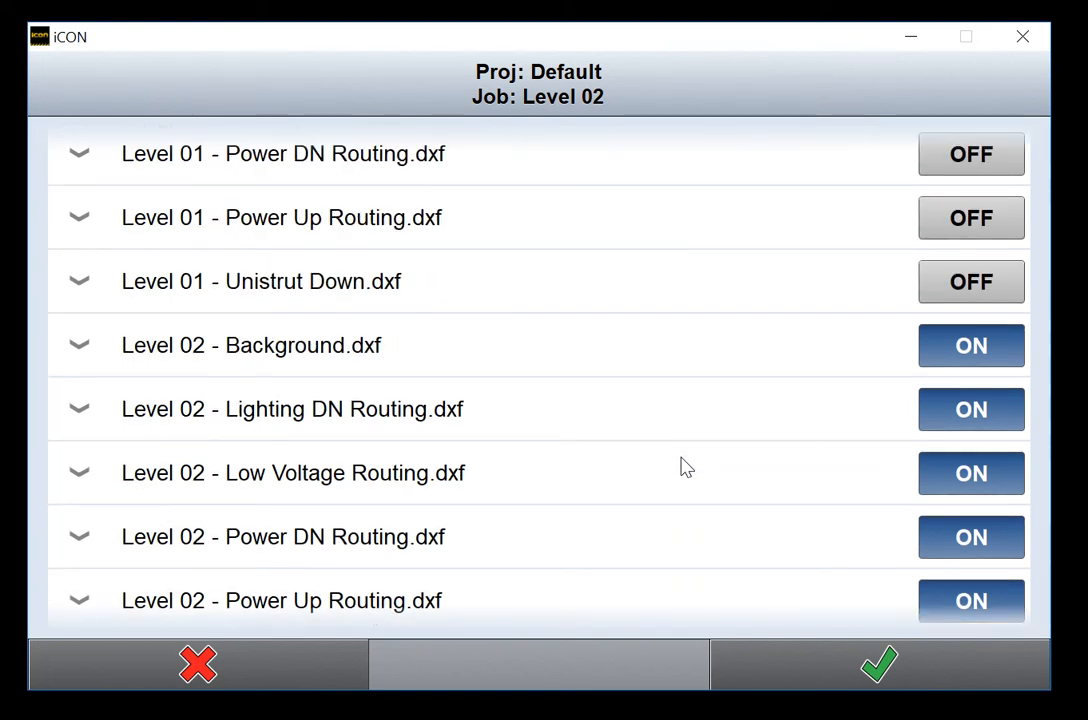
Check the dxf files down to the Jobs section, view the Level 01 job's codes, and try switching that job on and back off
scroll(686, 468, up, 2)
scroll(686, 468, up, 2)
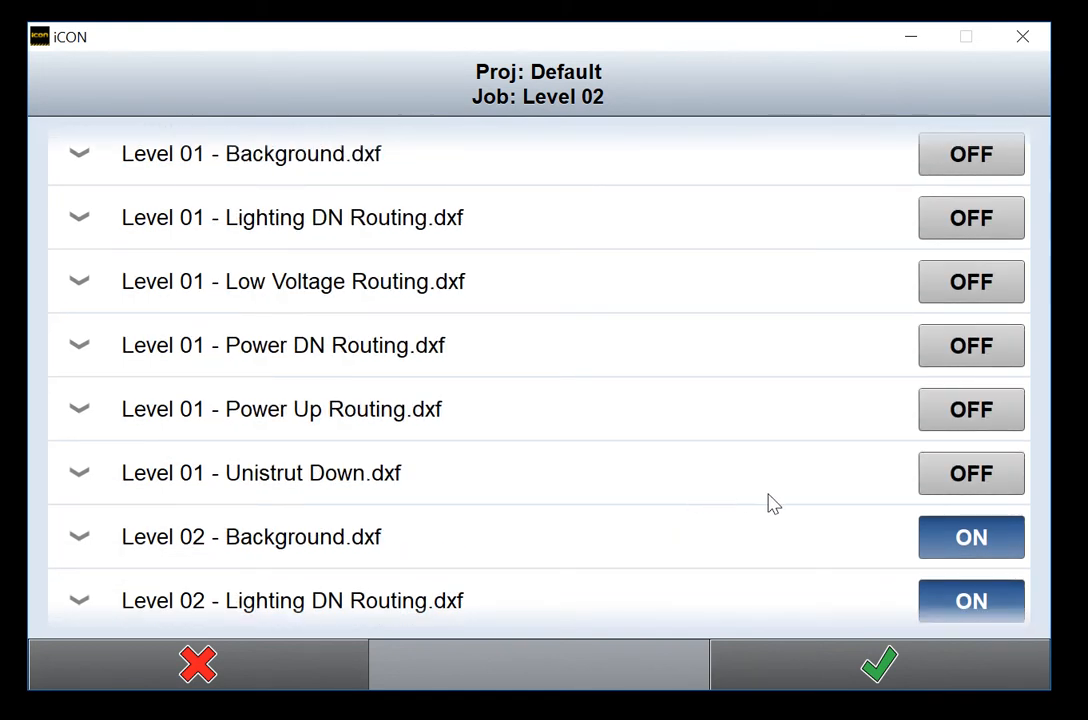
scroll(770, 503, up, 1)
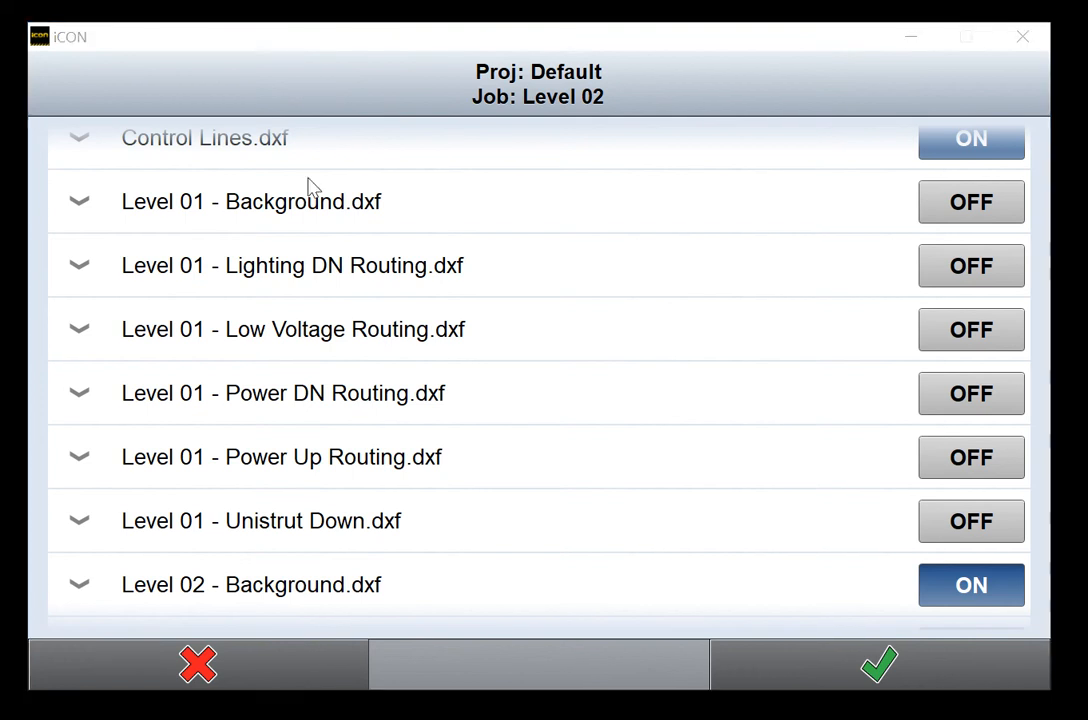
scroll(396, 355, down, 10)
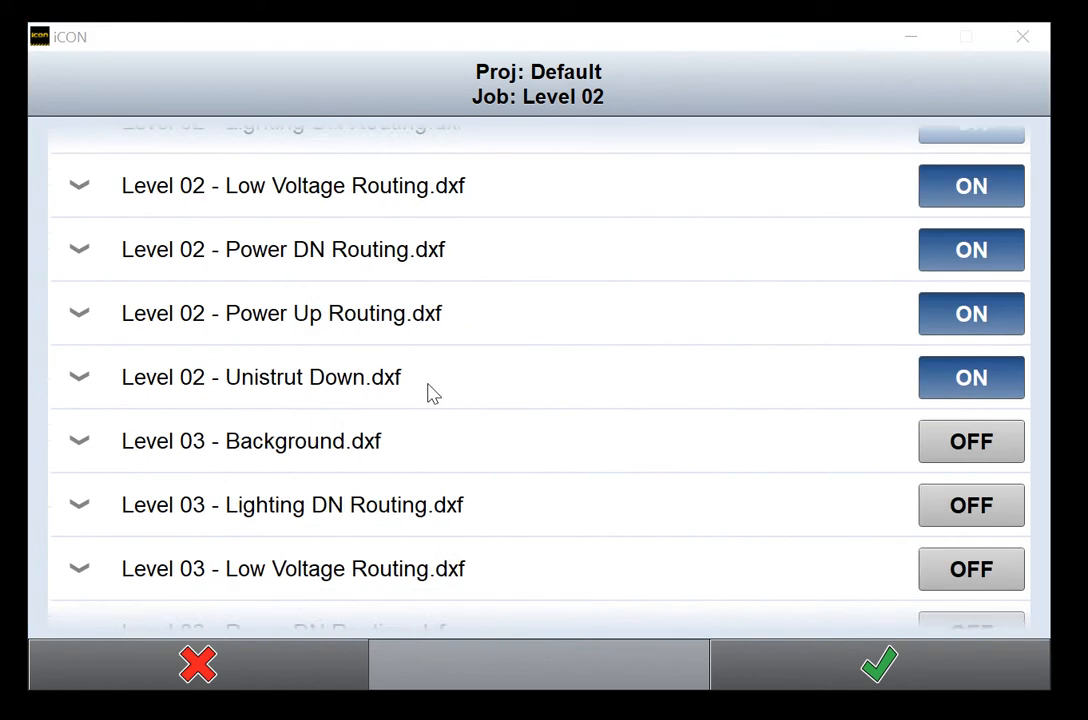
scroll(430, 392, down, 3)
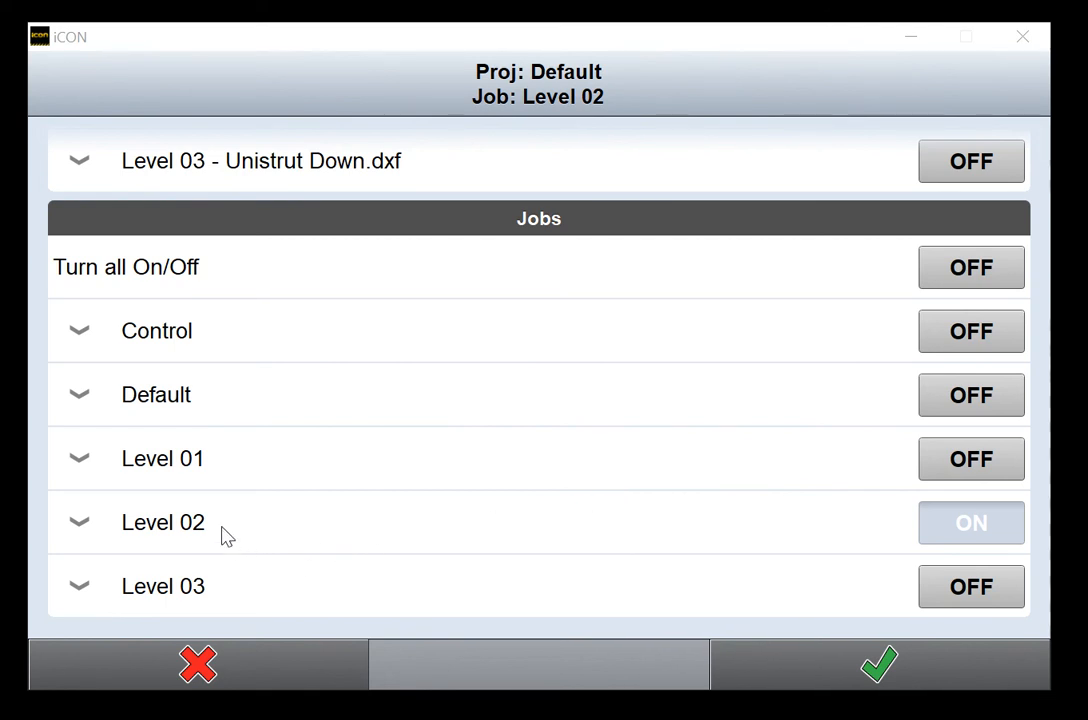
click(82, 474)
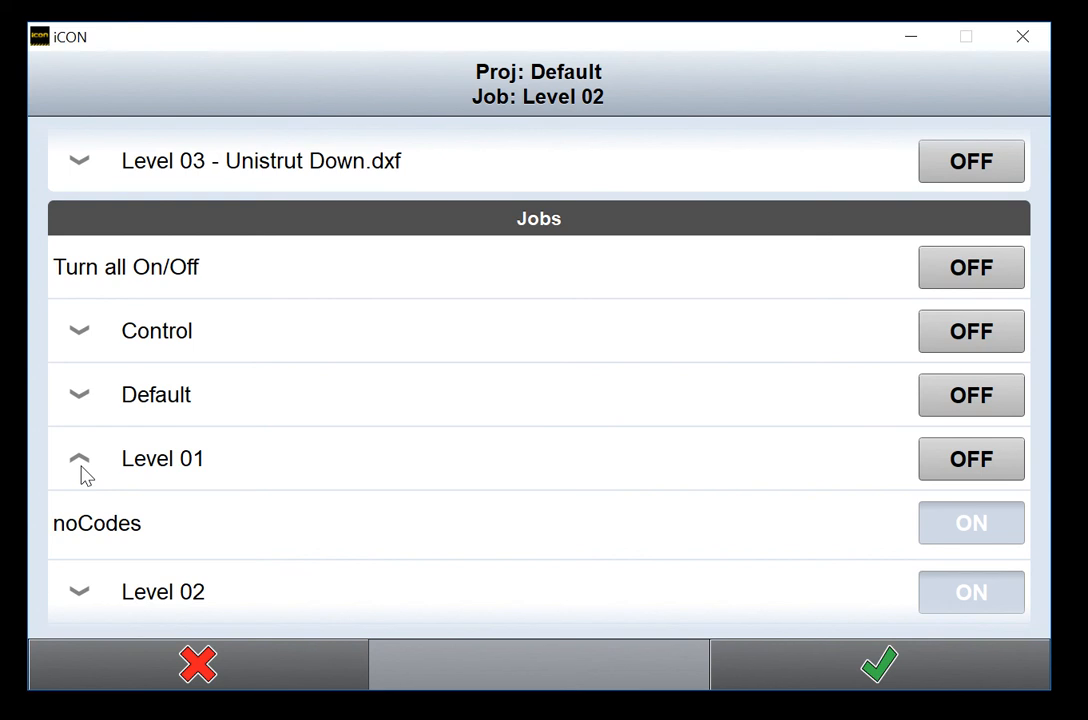
click(82, 472)
click(952, 464)
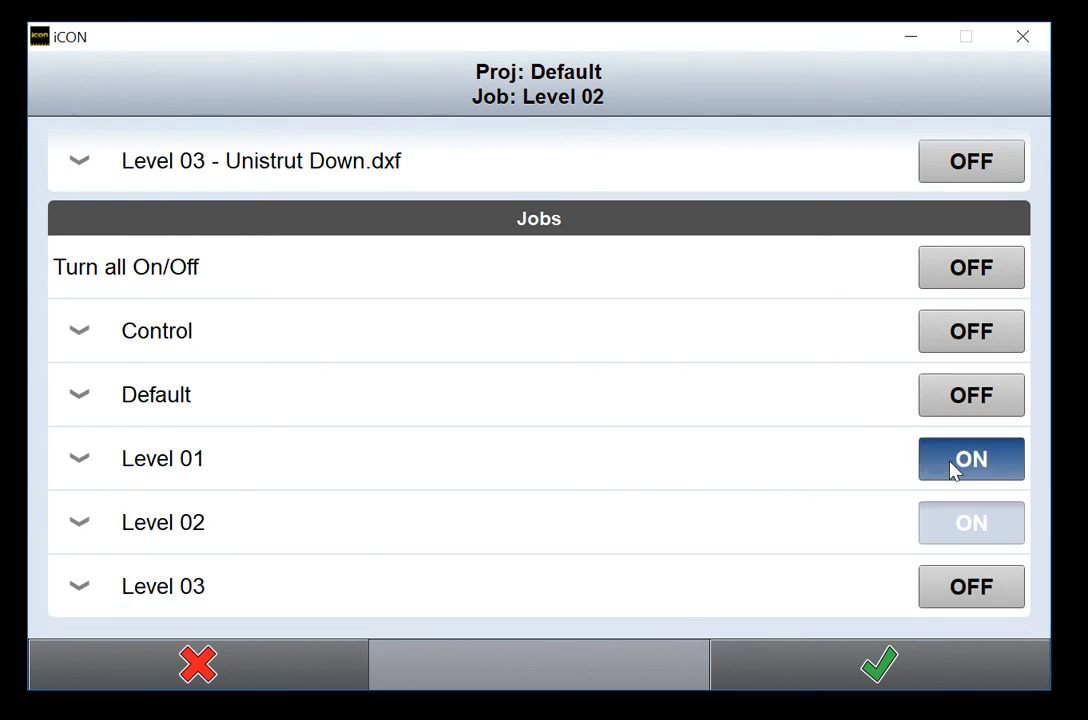
click(952, 464)
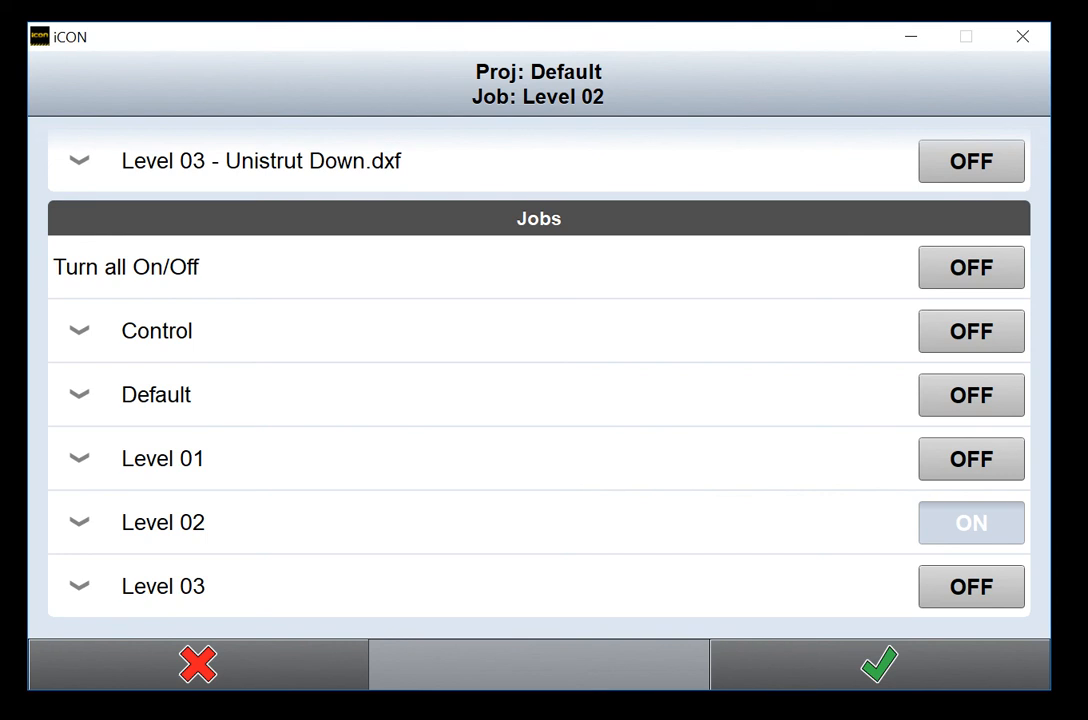
Leave the visibility settings without saving, then return to the home screen and reopen Layout Points
scroll(486, 547, up, 10)
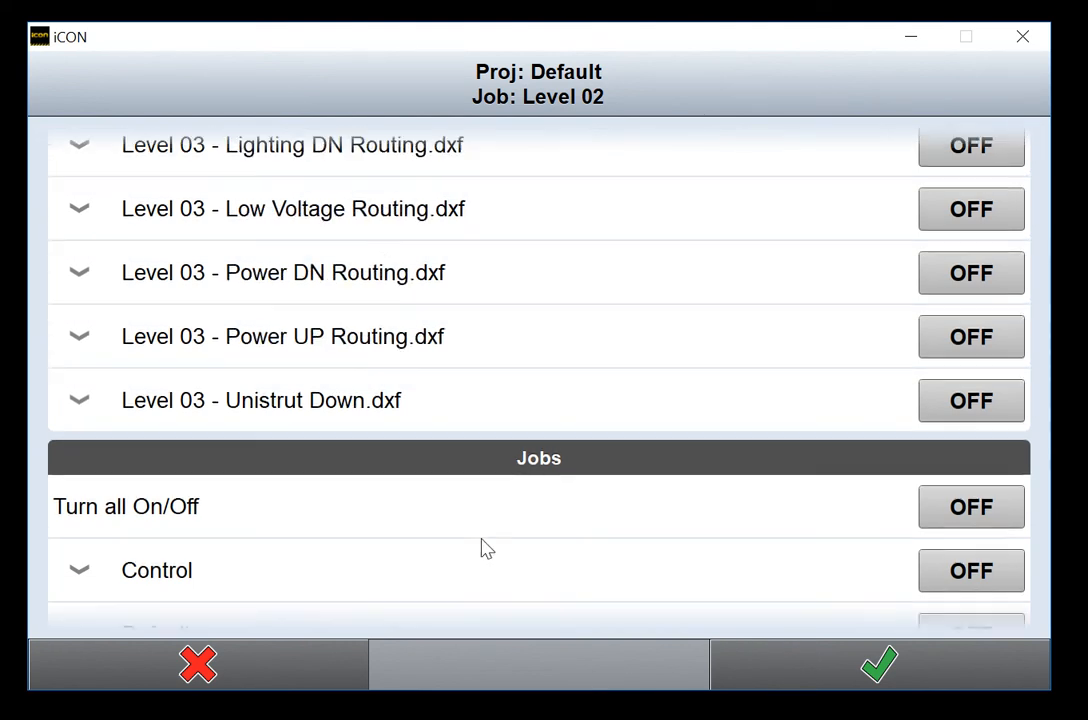
scroll(486, 547, up, 10)
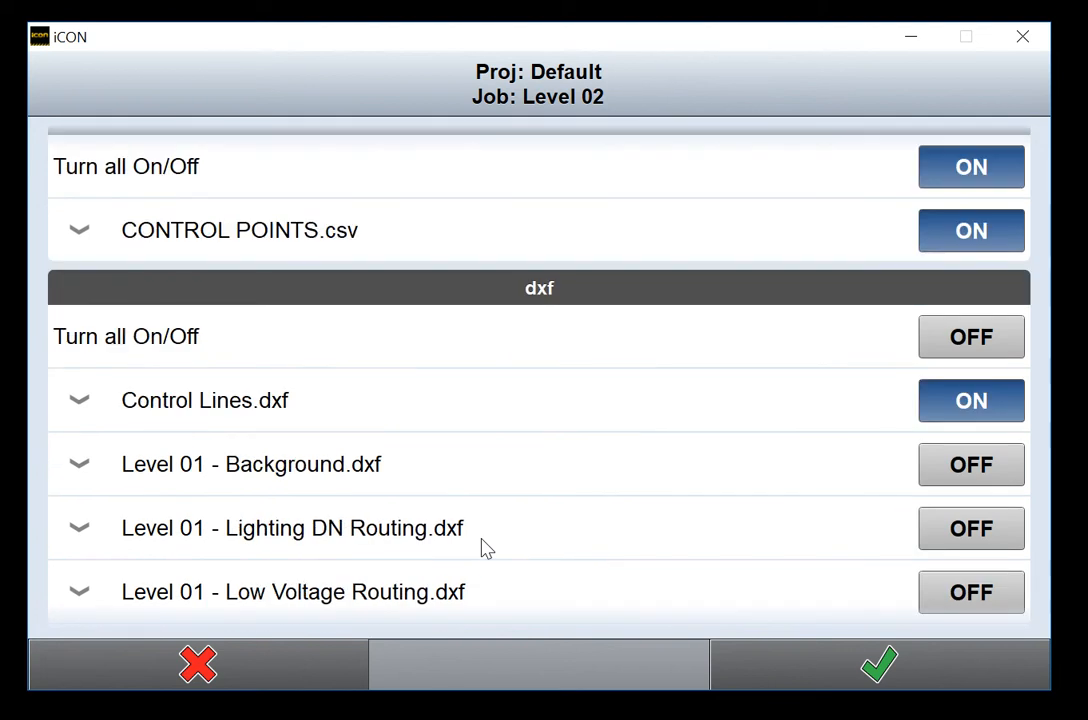
scroll(486, 547, up, 15)
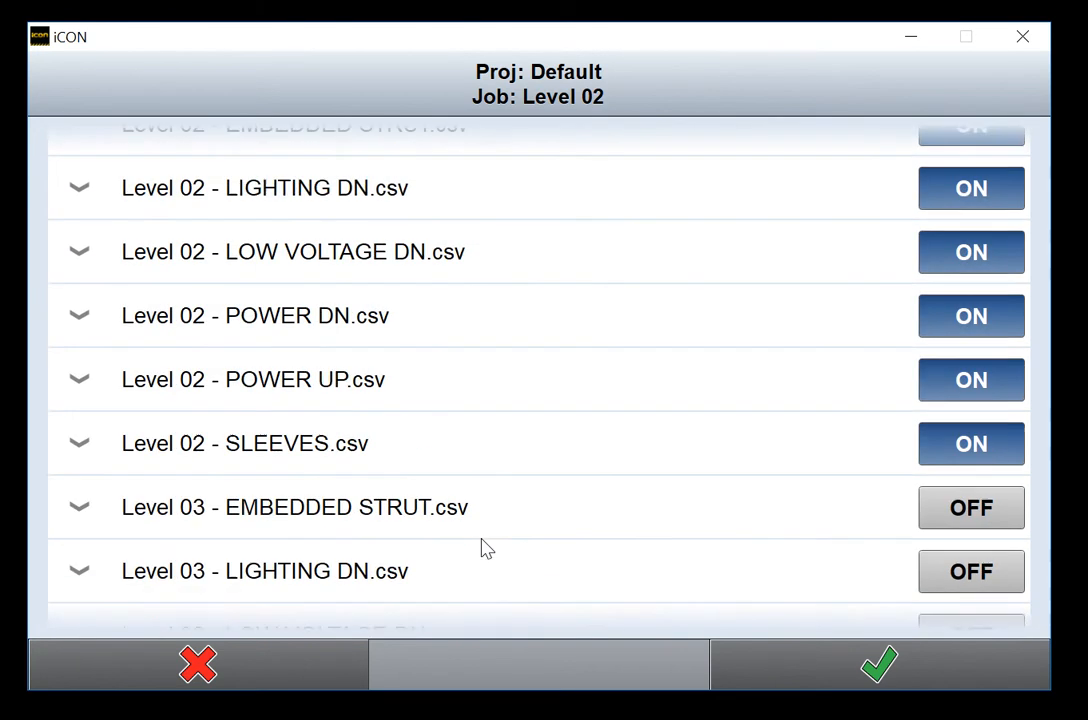
click(272, 686)
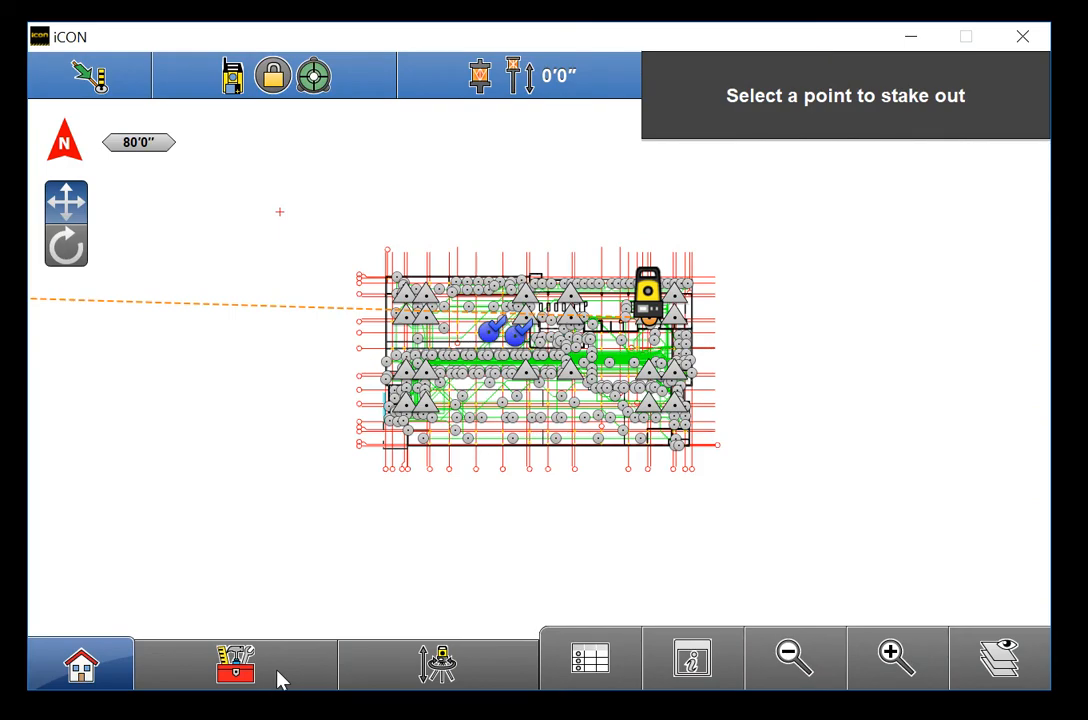
click(114, 661)
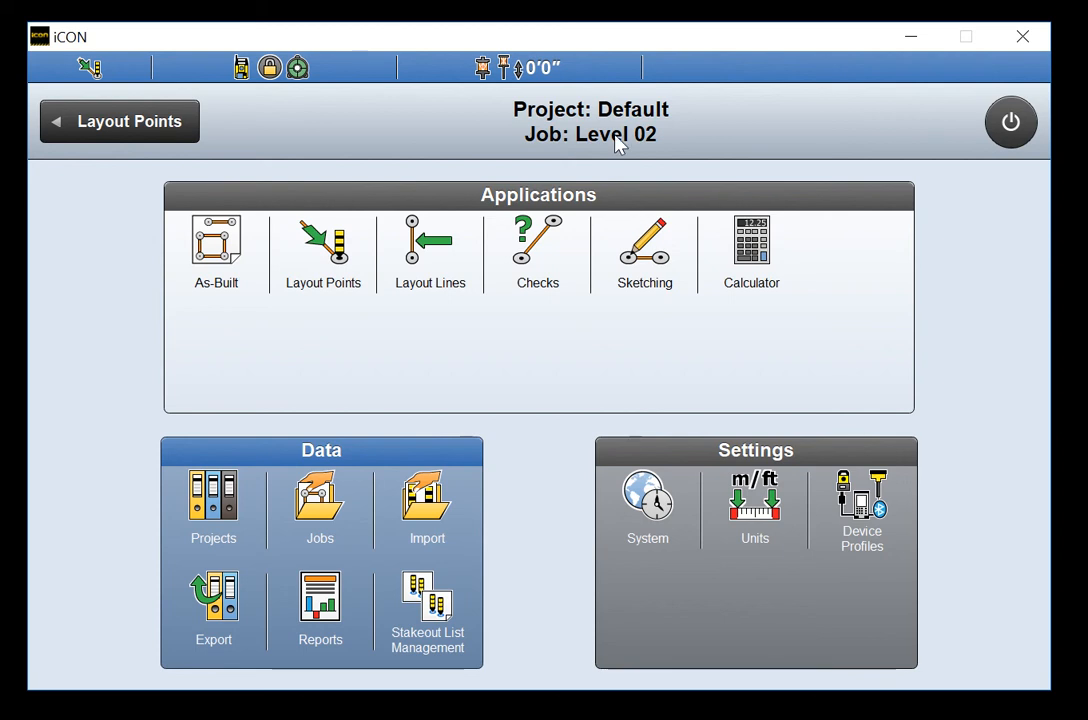
click(345, 272)
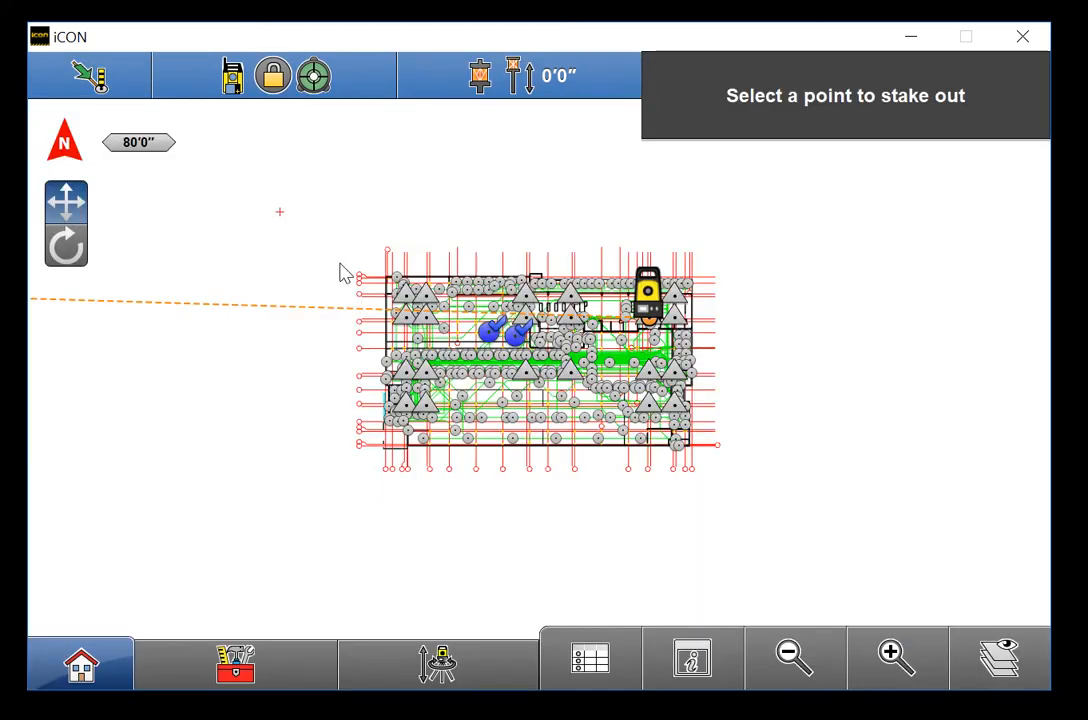
Switch off the Level 02 EMBEDDED STRUT, LIGHTING DN, LOW VOLTAGE DN, POWER DN, POWER UP and SLEEVES reference models and apply
click(893, 655)
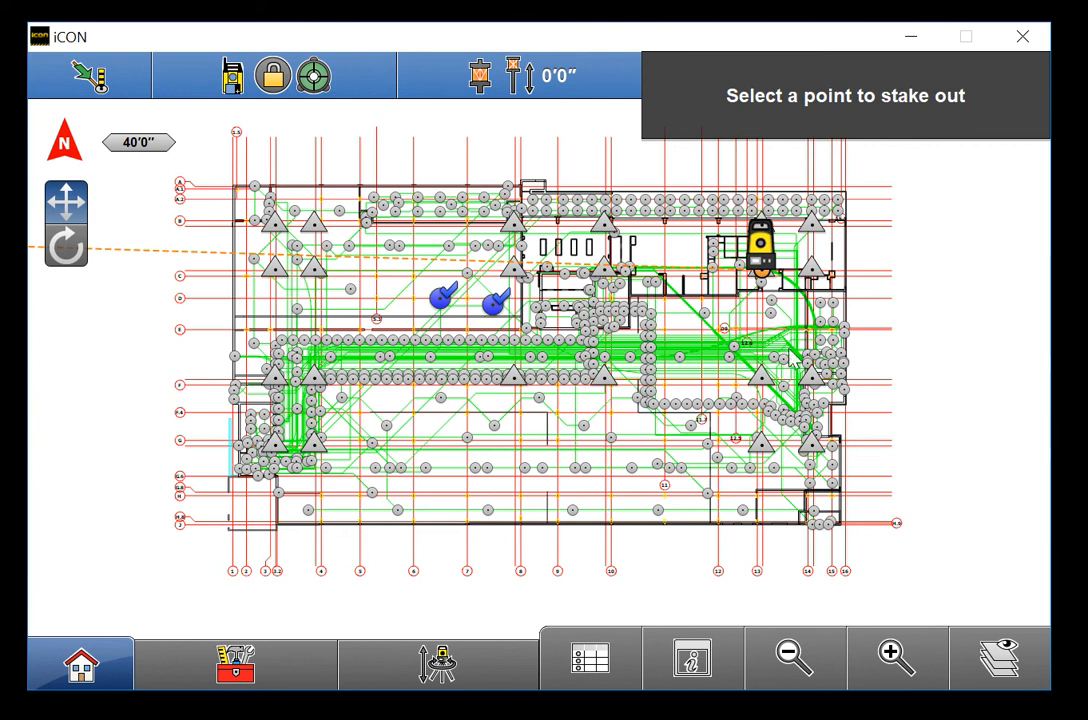
click(998, 657)
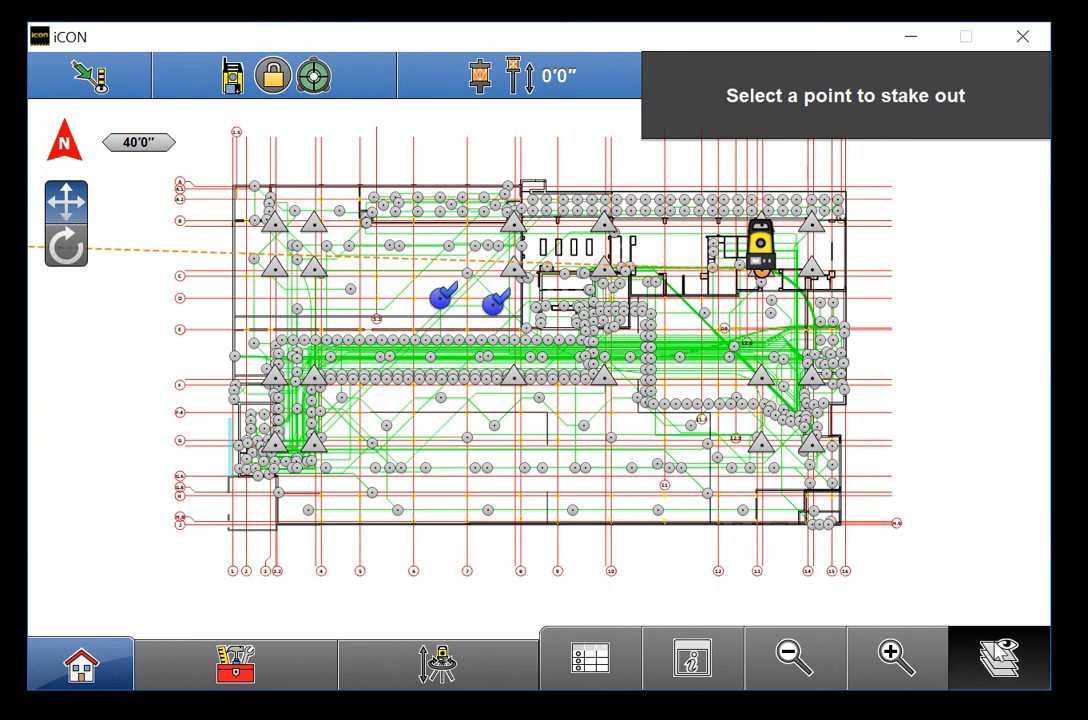
scroll(833, 496, down, 5)
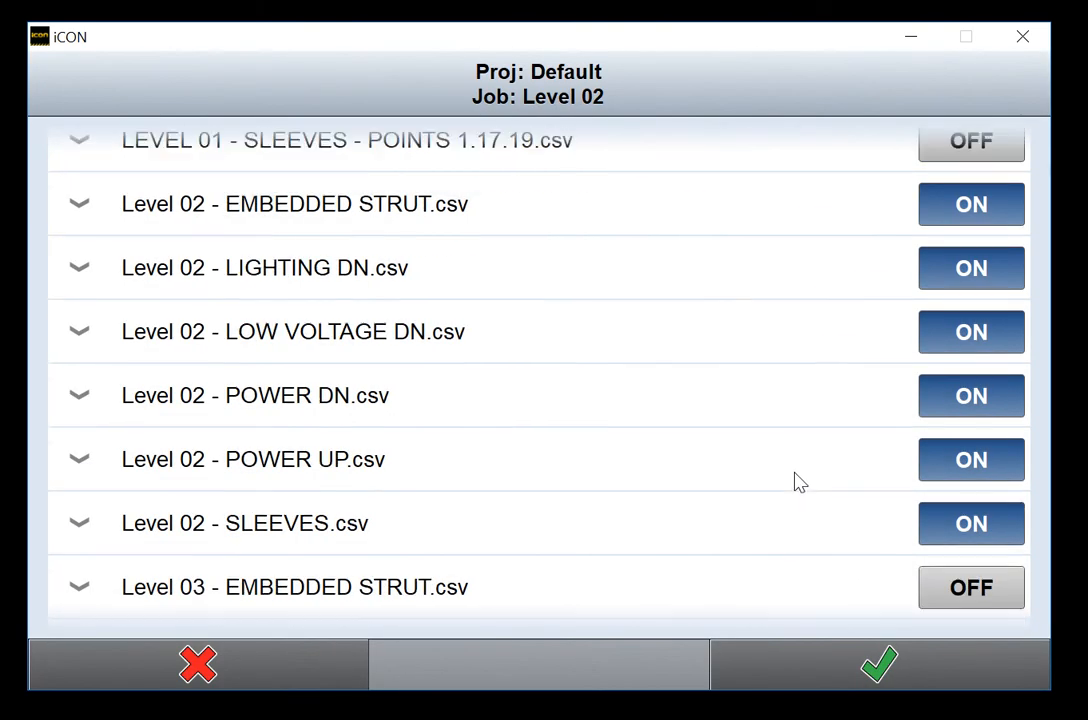
click(925, 210)
click(925, 268)
click(900, 325)
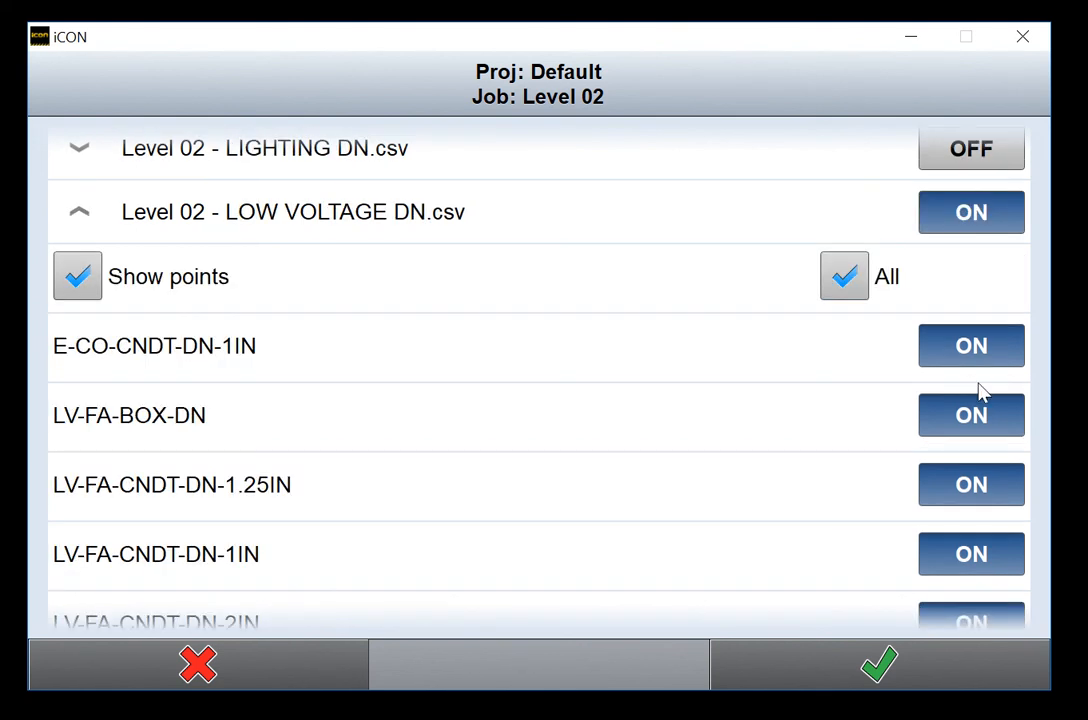
click(826, 225)
click(971, 212)
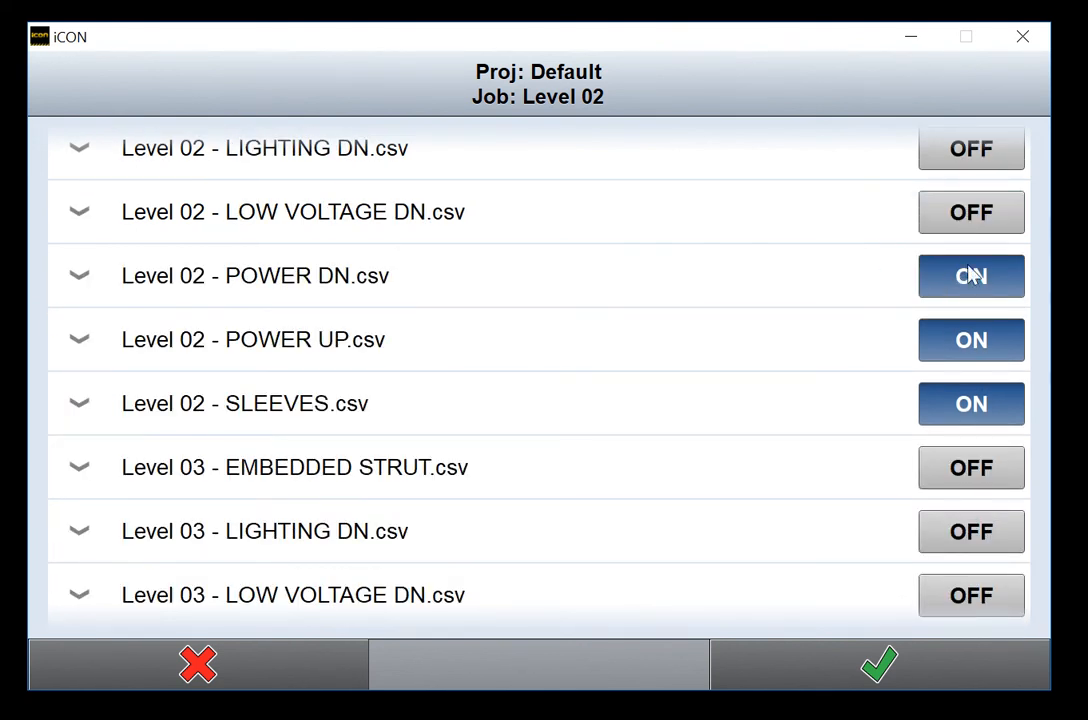
click(971, 276)
click(971, 345)
click(971, 404)
click(912, 656)
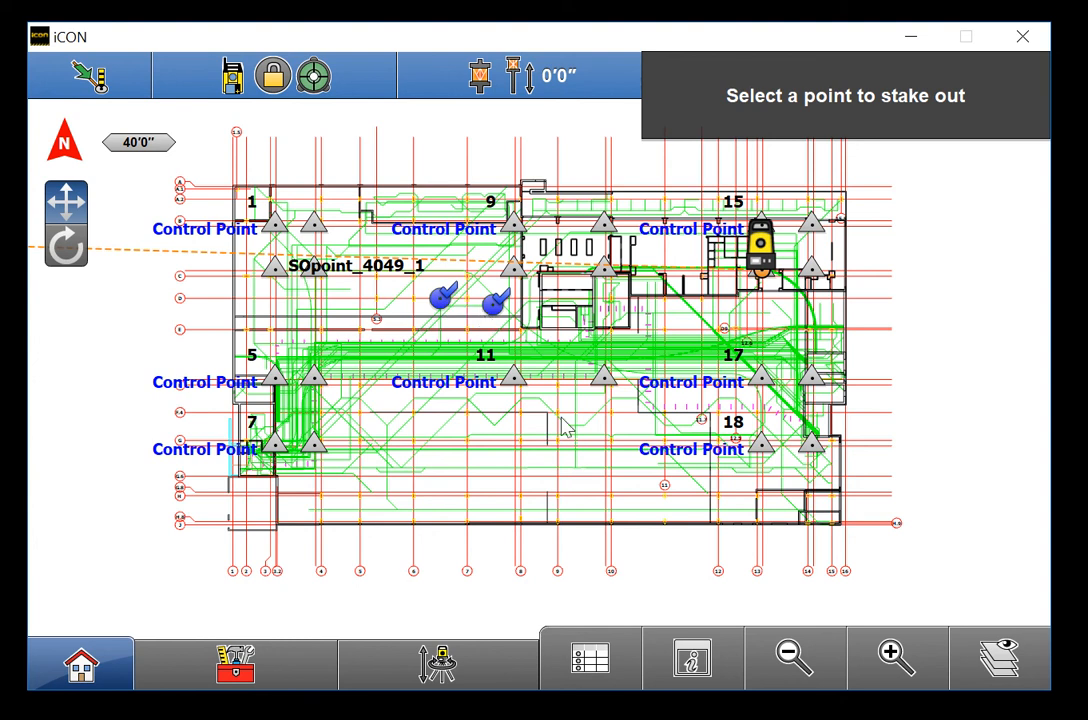
Expand the Level 02 job in the visibility settings, switch off its noCodes points, and apply
click(995, 686)
scroll(767, 523, down, 10)
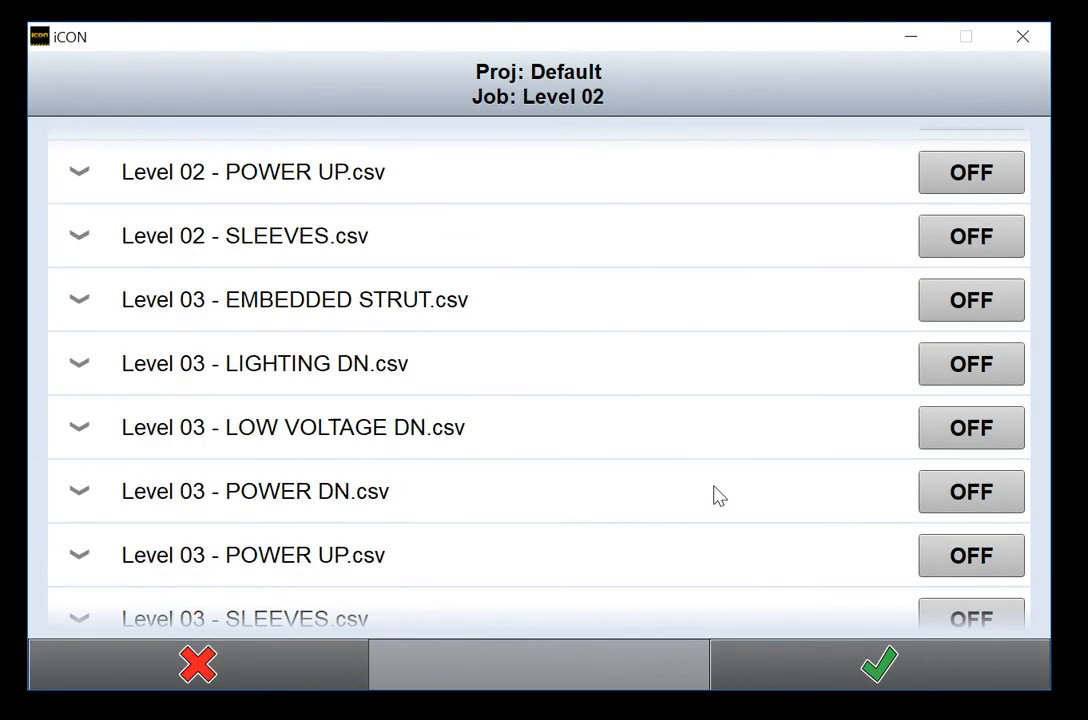
scroll(717, 494, down, 15)
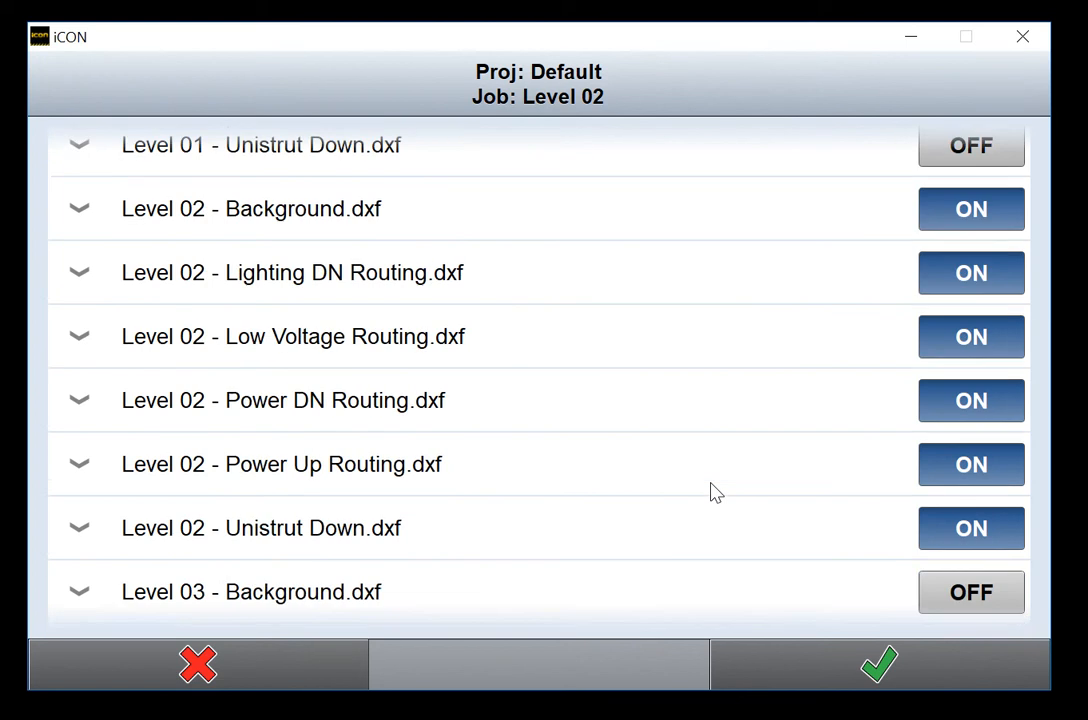
click(634, 545)
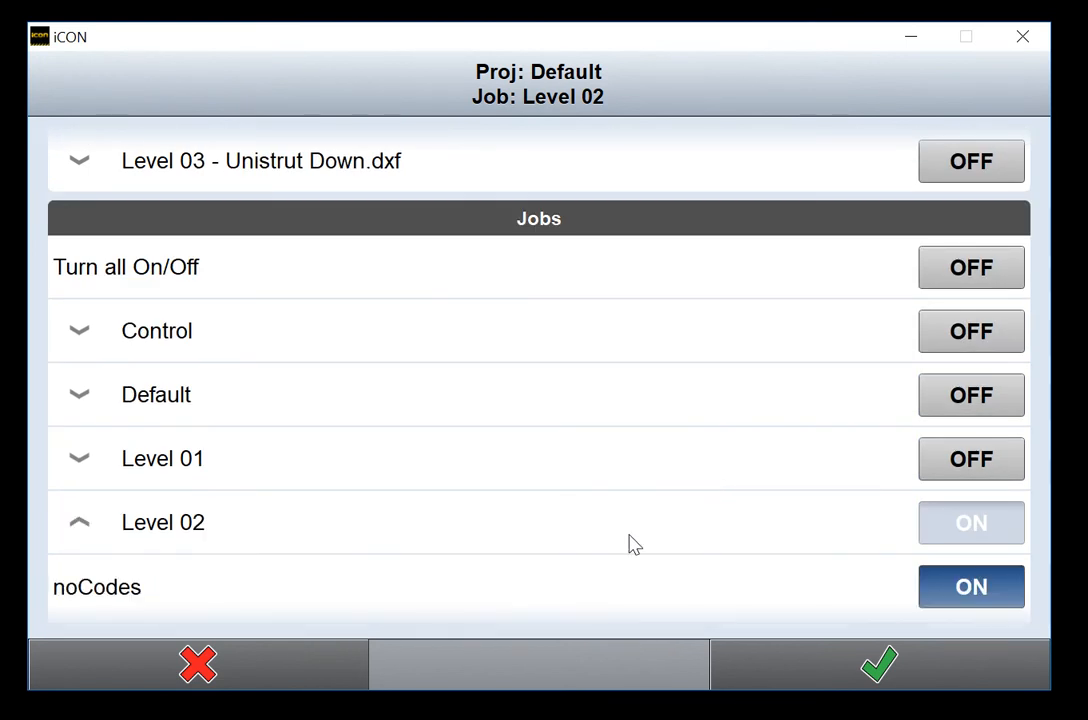
scroll(296, 570, down, 1)
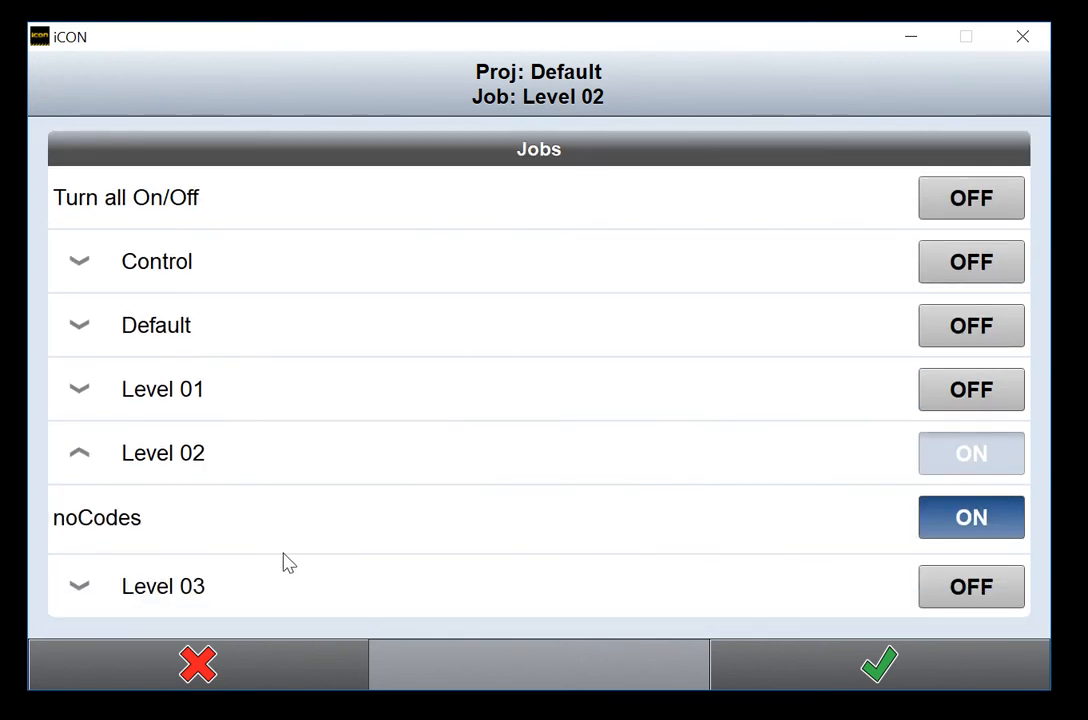
click(973, 530)
click(885, 668)
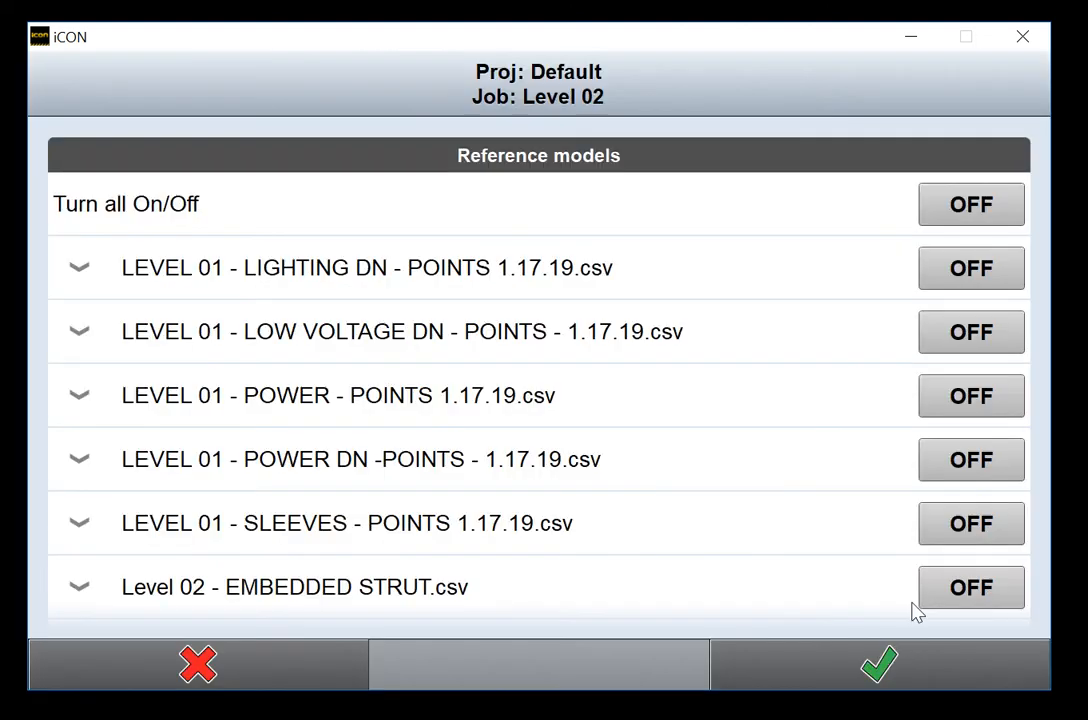
Switch on the LEVEL 01 LIGHTING DN, LOW VOLTAGE DN, POWER, POWER DN and SLEEVES reference models and apply
click(951, 273)
click(951, 340)
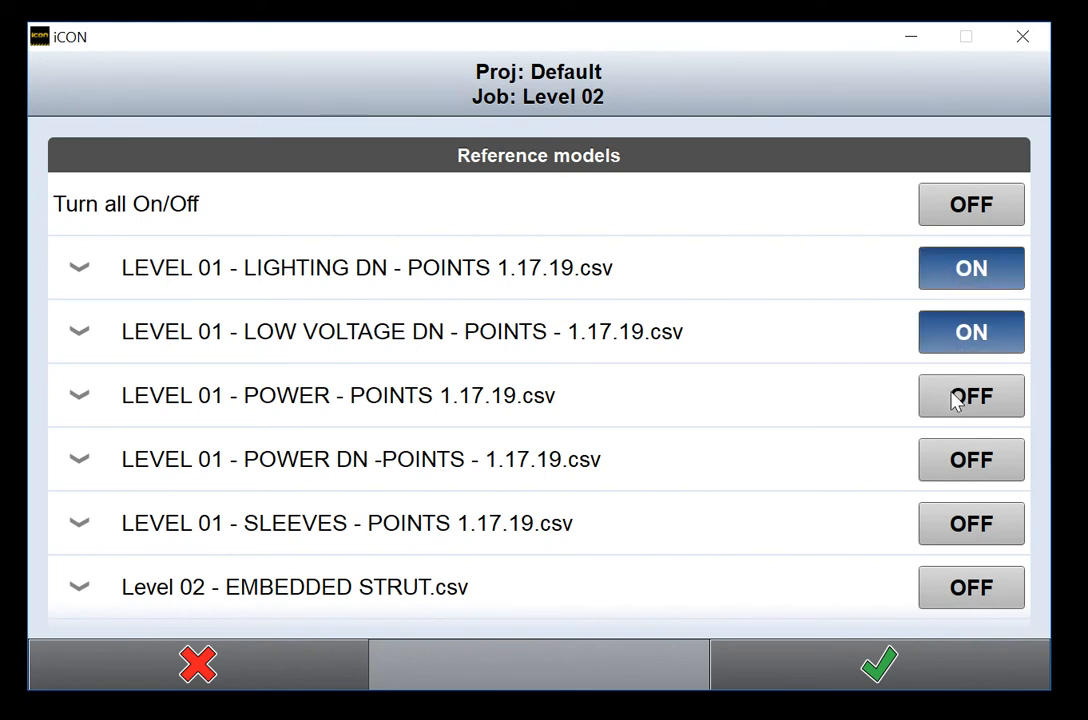
click(954, 400)
click(952, 462)
click(951, 527)
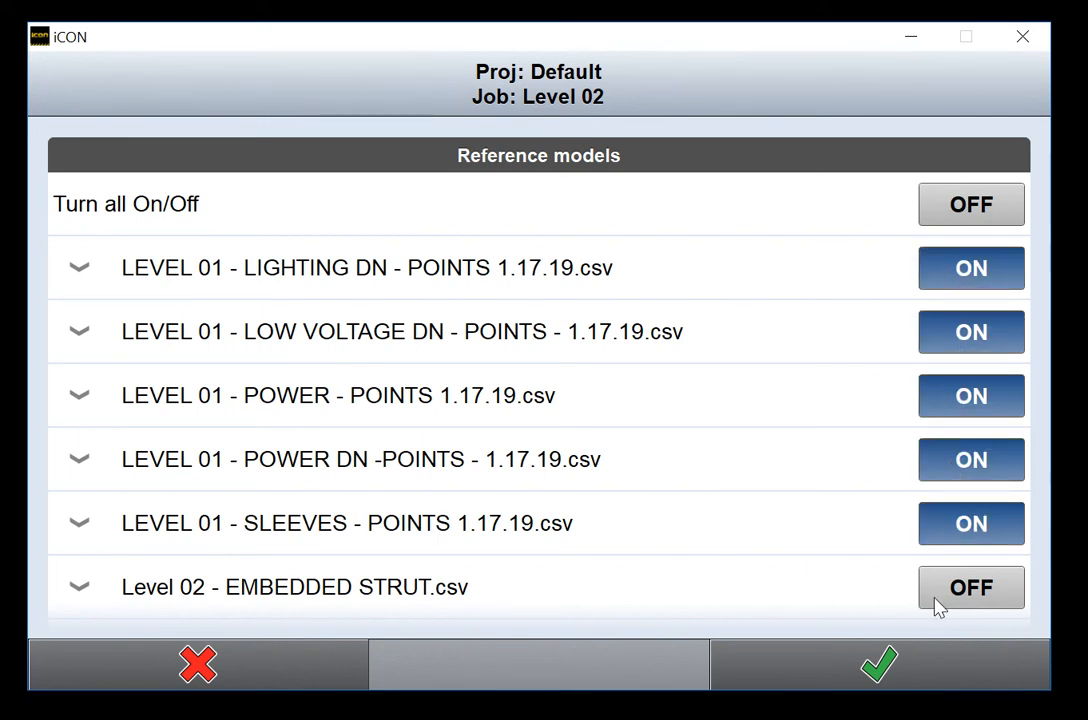
click(896, 676)
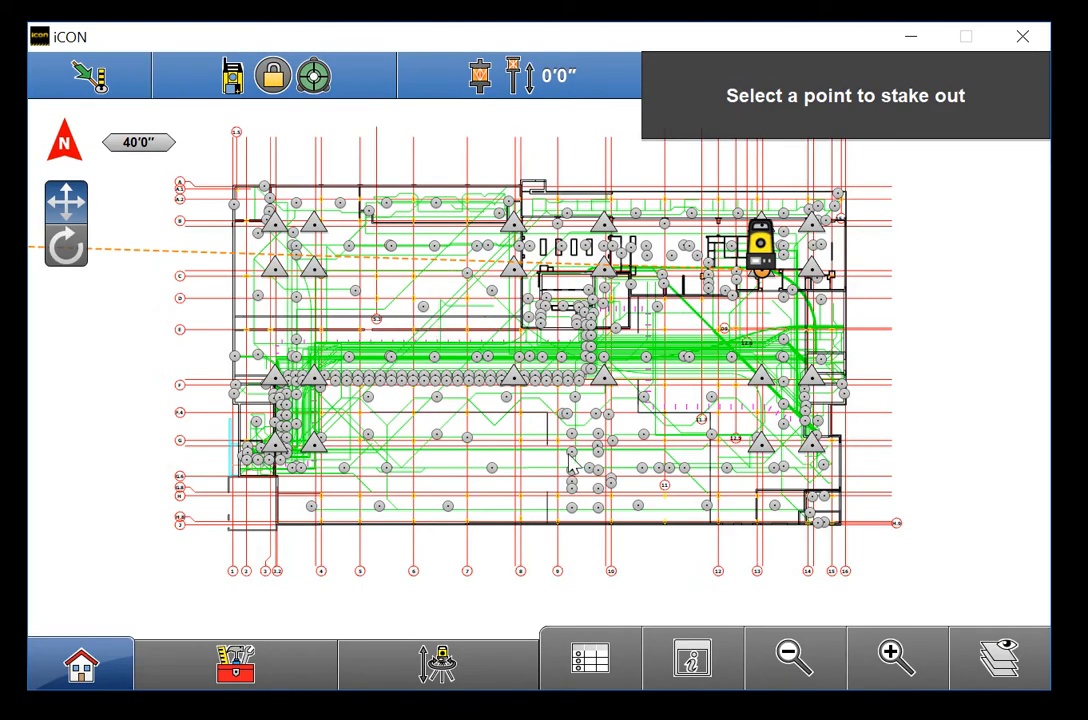
Switch on the Level 03 job in the visibility settings' Jobs section and apply
click(990, 660)
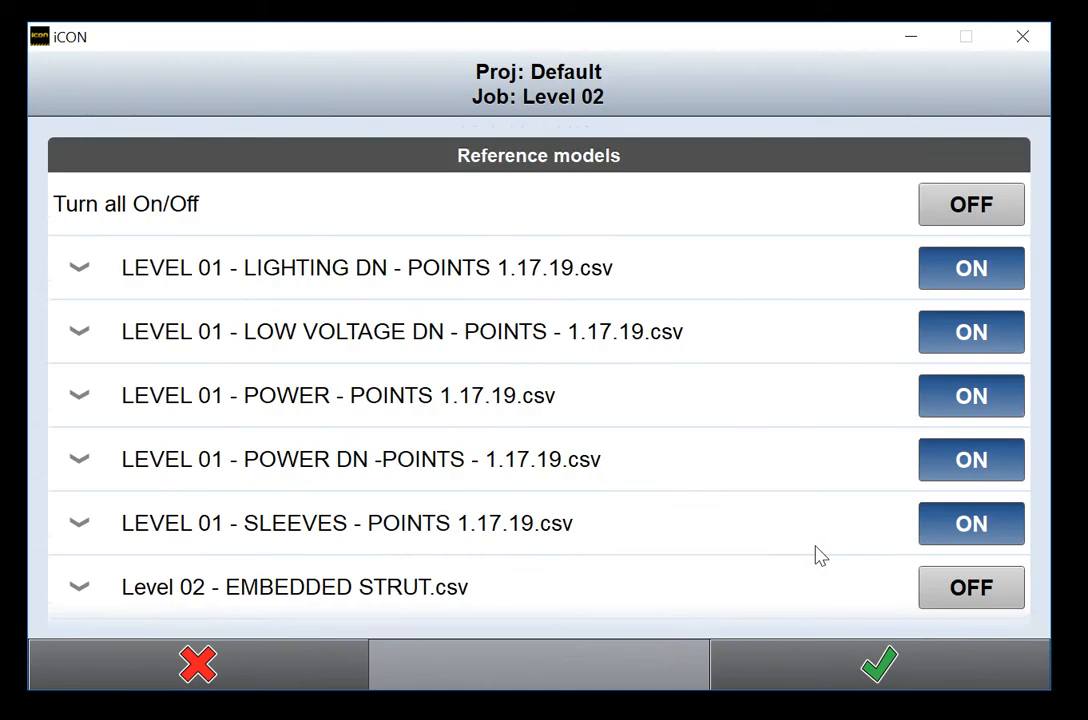
scroll(816, 554, down, 12)
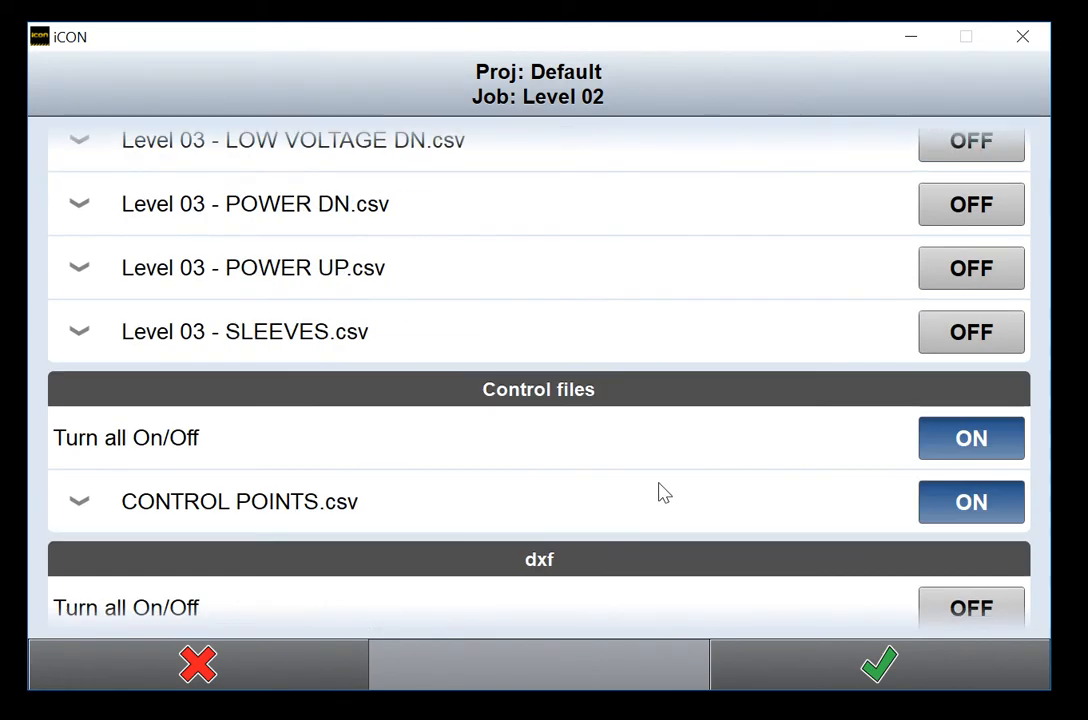
scroll(660, 492, down, 10)
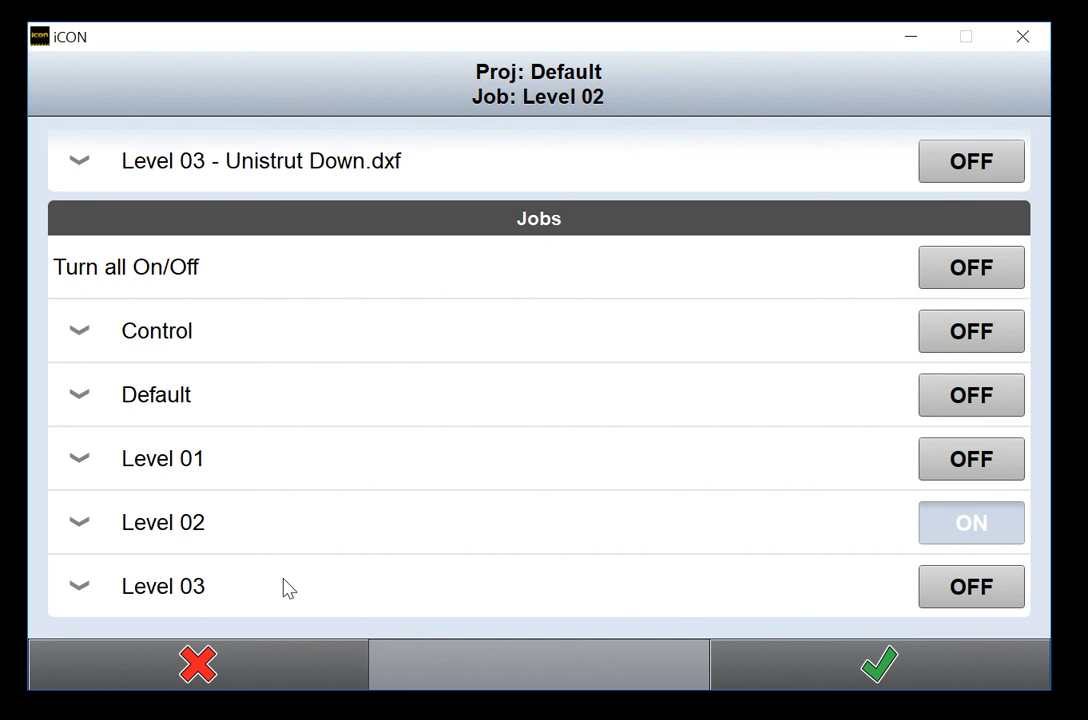
click(974, 608)
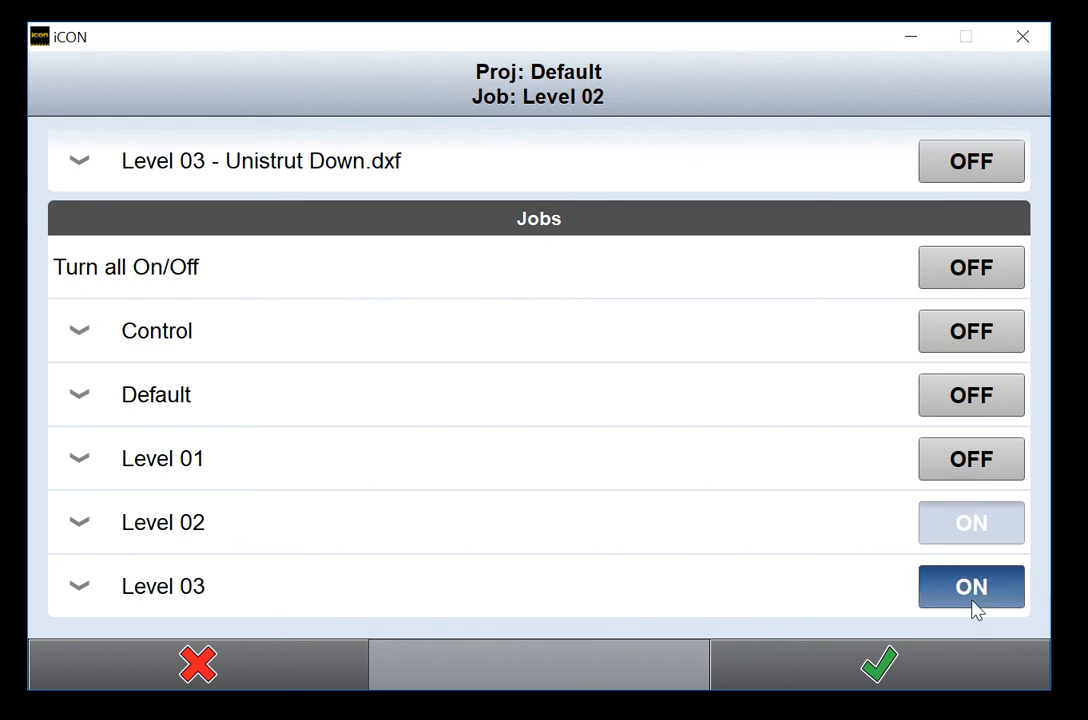
click(880, 668)
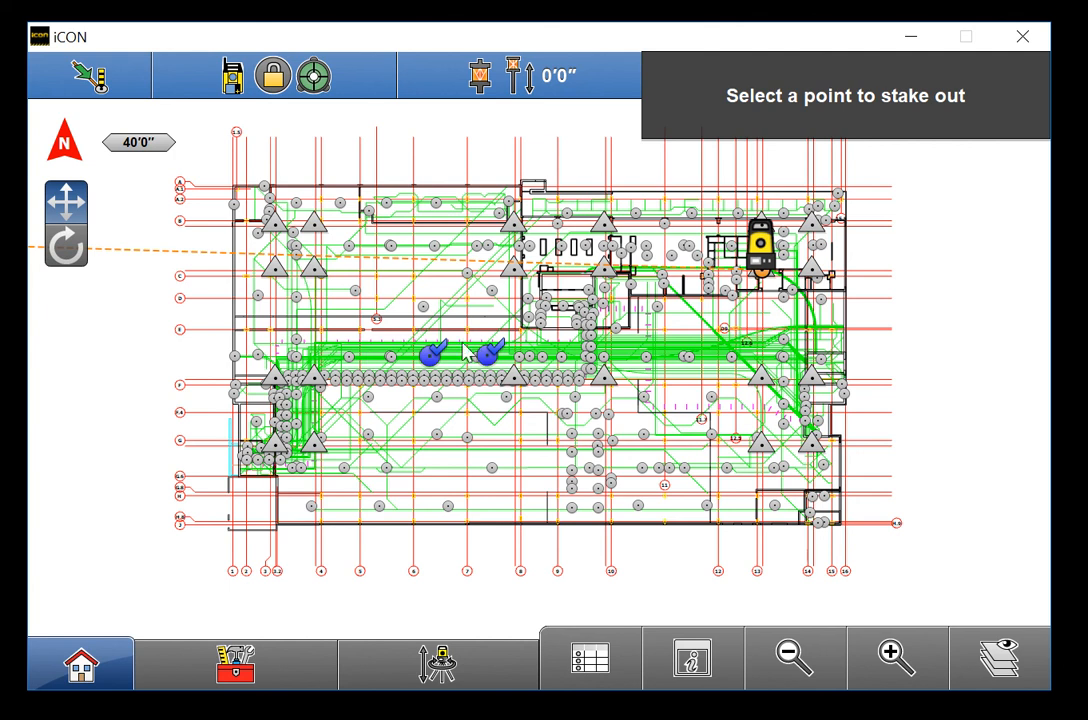
Switch off the Control Lines.dxf drawing in the visibility settings and apply
click(1000, 662)
scroll(695, 503, down, 6)
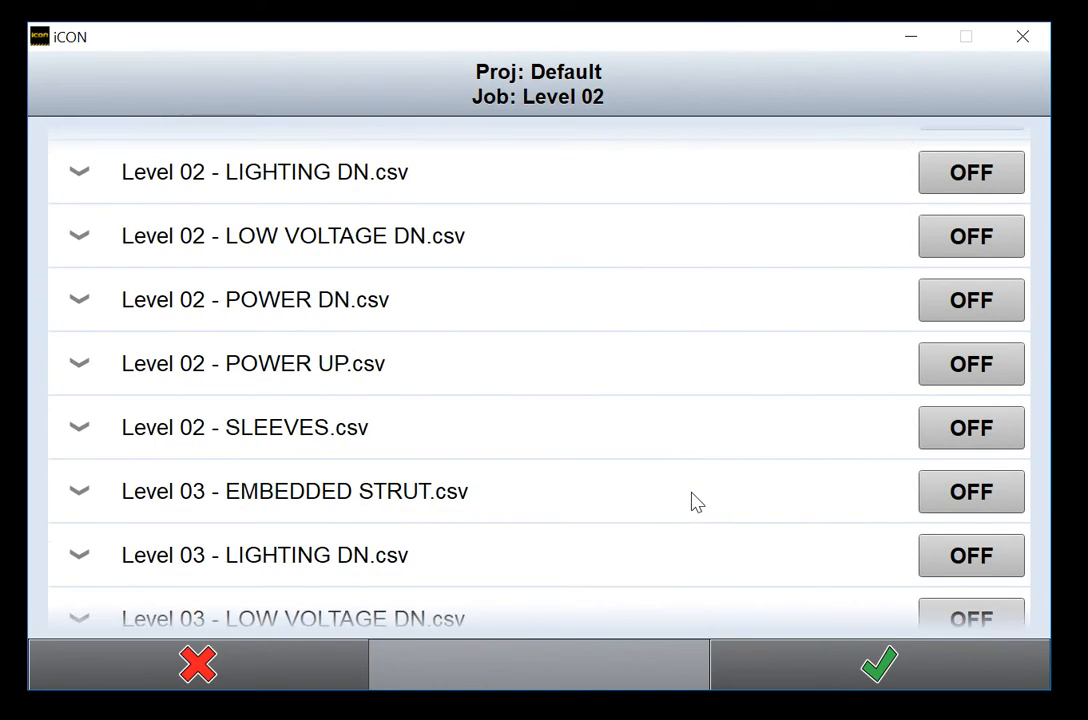
scroll(695, 503, down, 5)
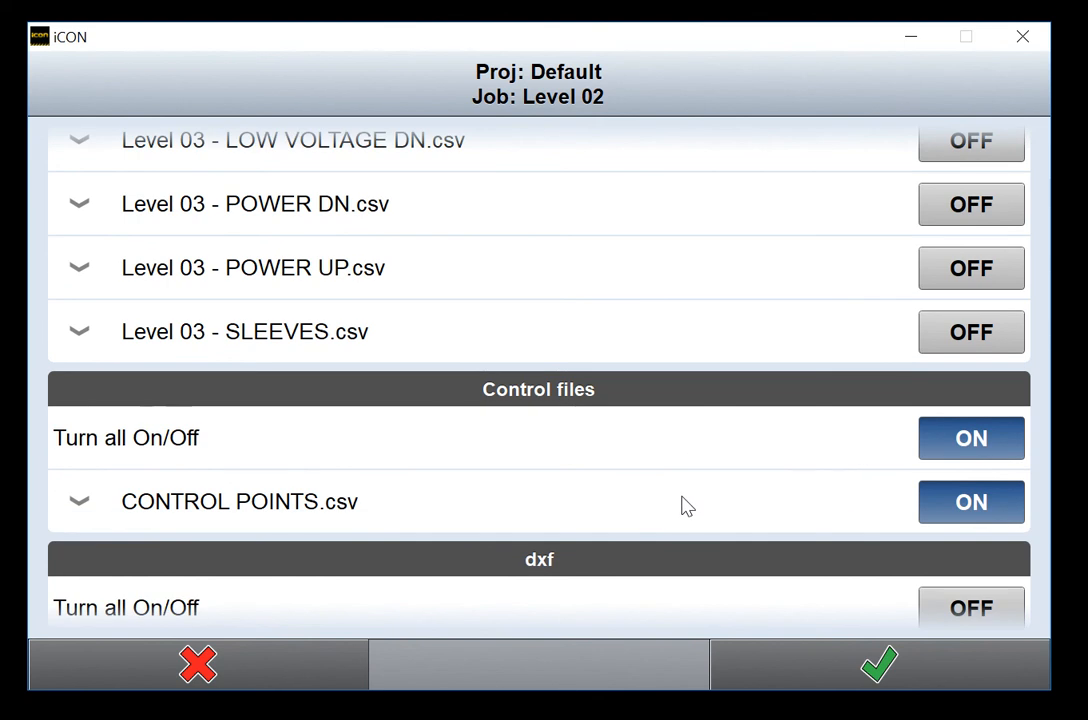
scroll(700, 505, down, 3)
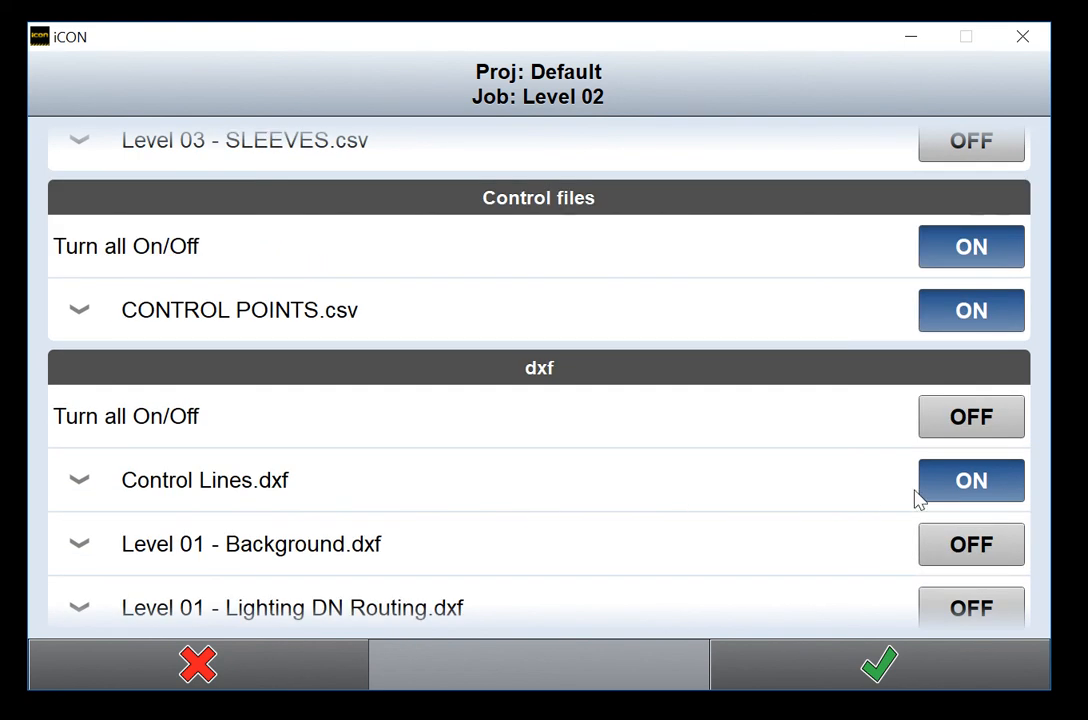
click(996, 486)
click(884, 666)
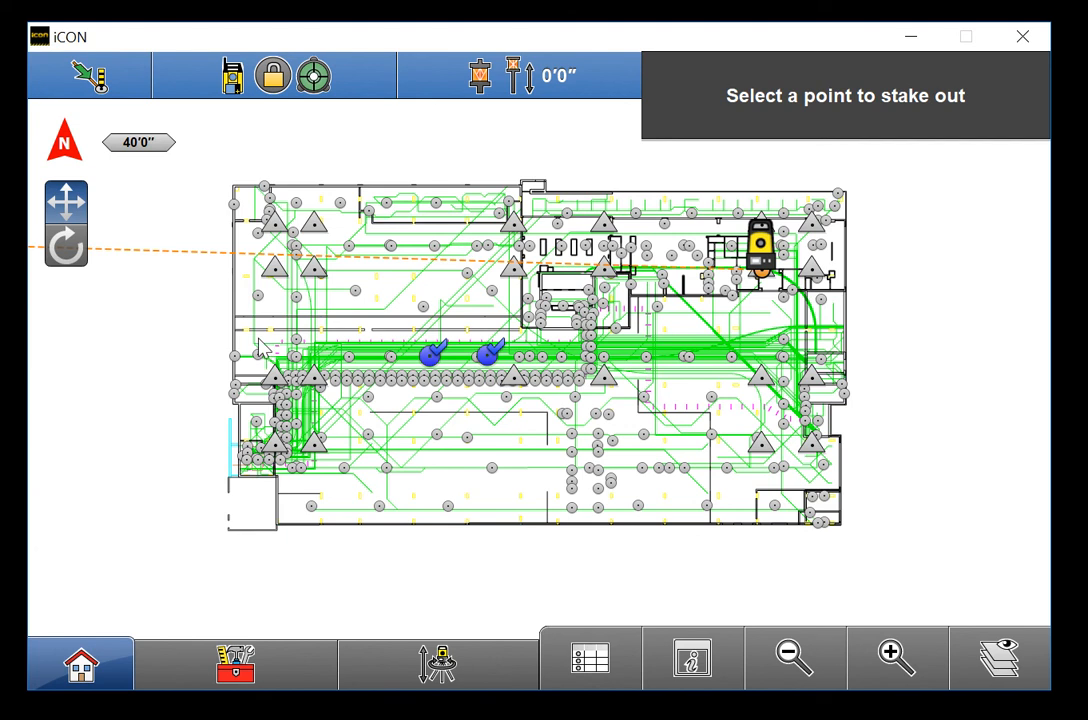
Examine the layers contained in Level 02 - Background.dxf in the visibility settings and collapse its entry
drag(437, 285, 469, 436)
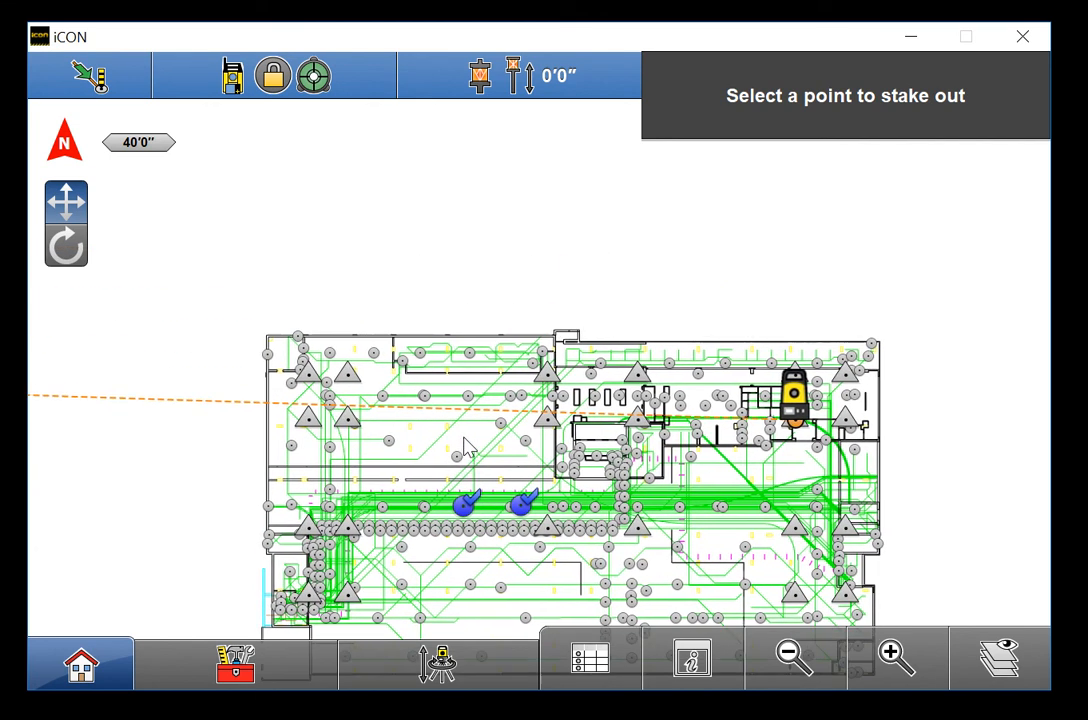
click(914, 660)
click(914, 660)
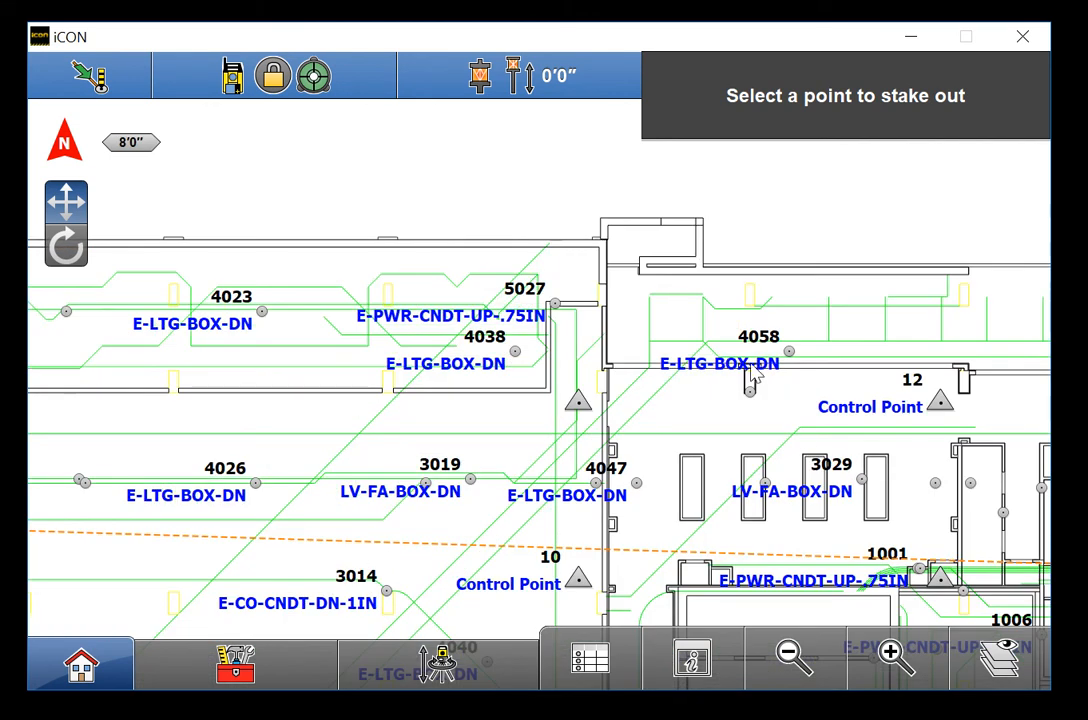
drag(801, 433, 636, 328)
click(998, 660)
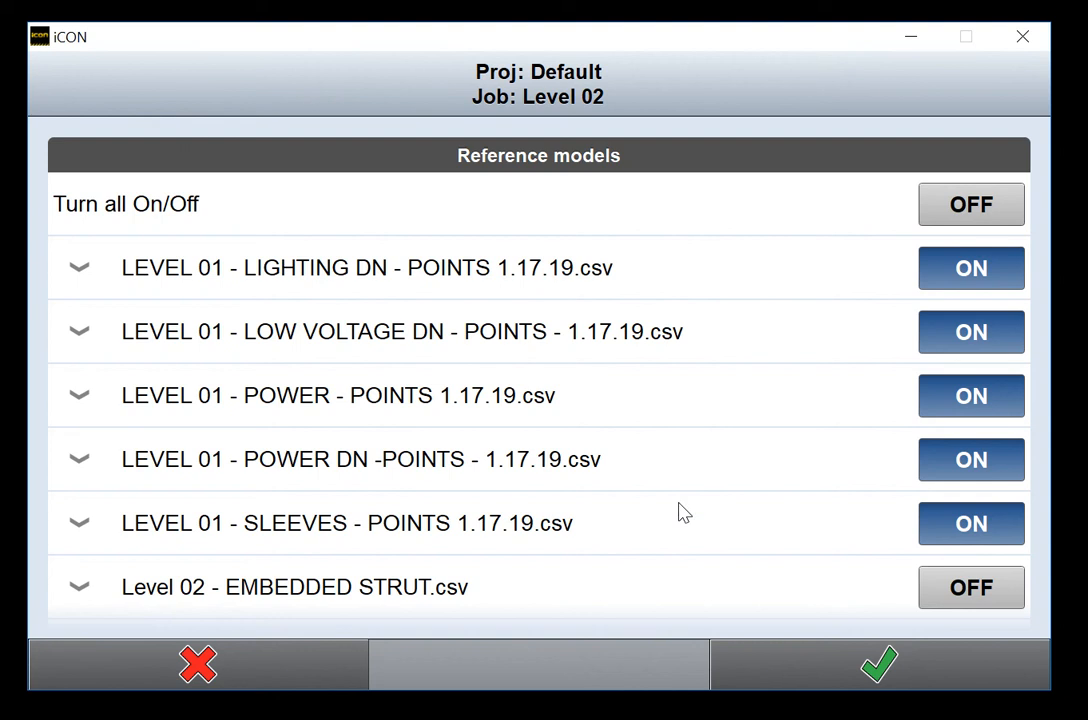
scroll(680, 510, down, 8)
scroll(567, 487, down, 15)
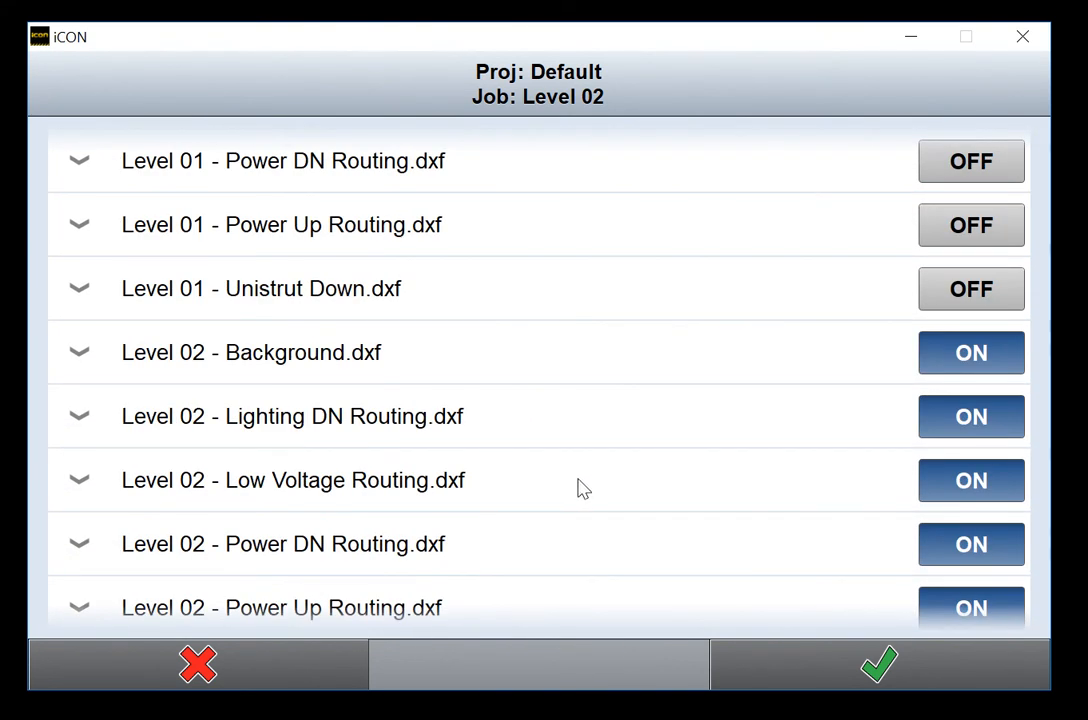
click(471, 354)
scroll(359, 426, down, 2)
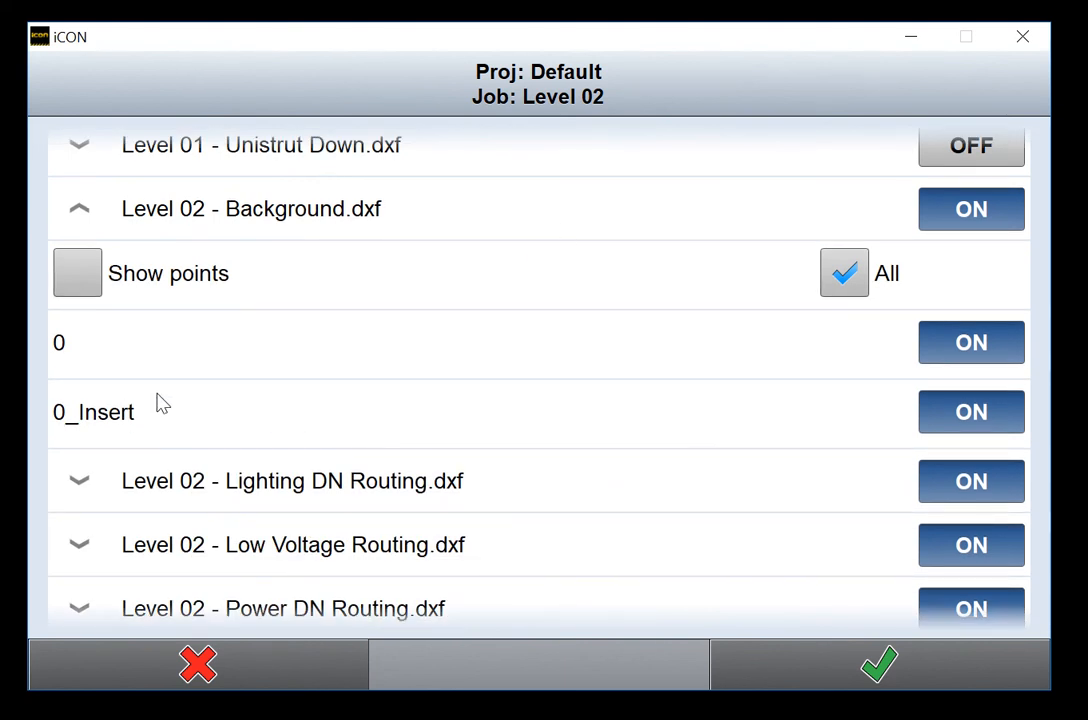
click(505, 229)
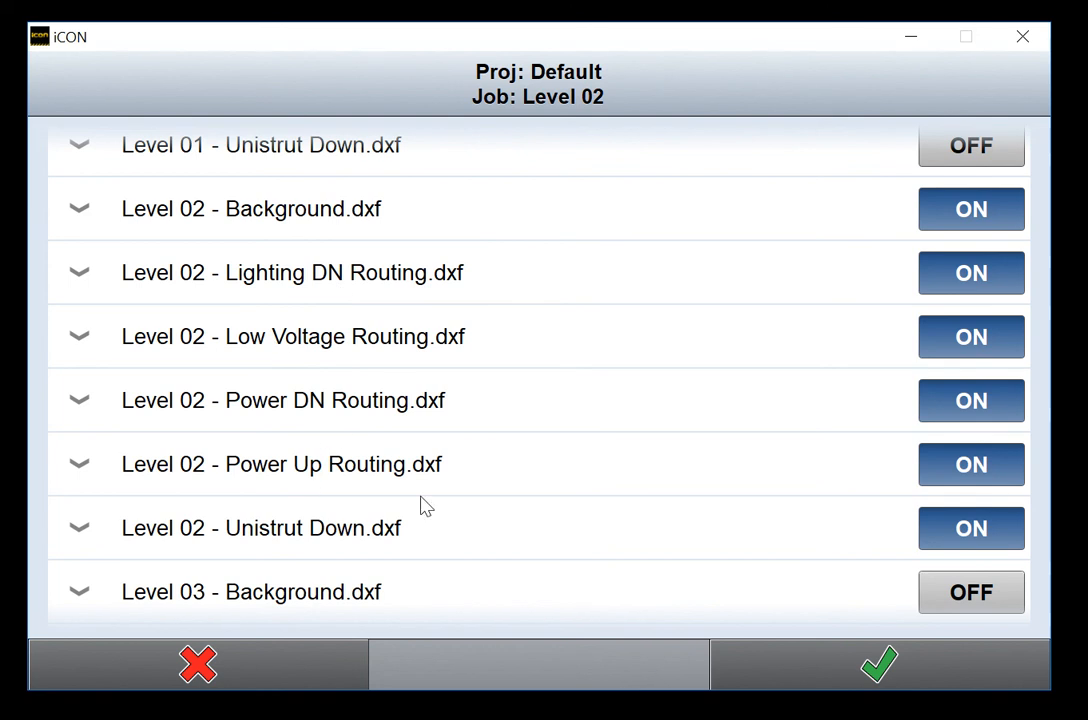
Switch off the Level 02 Lighting DN, Low Voltage, Power DN and Power Up Routing and Unistrut Down dxf drawings and apply
click(980, 288)
click(977, 340)
click(967, 410)
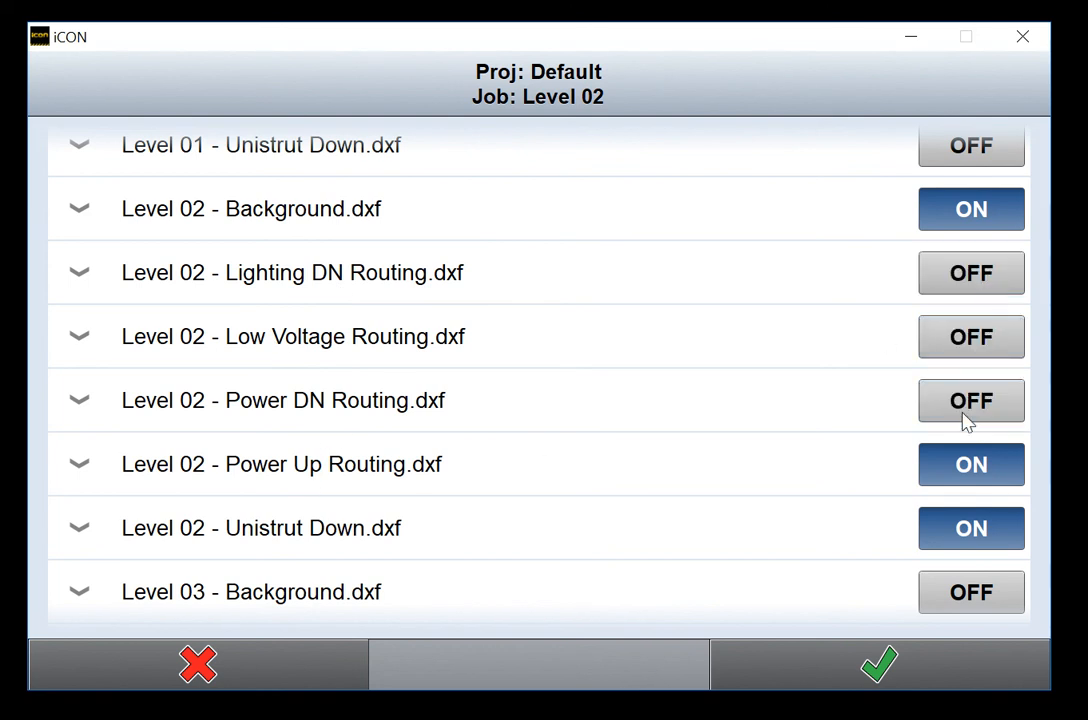
click(960, 468)
click(955, 535)
click(930, 663)
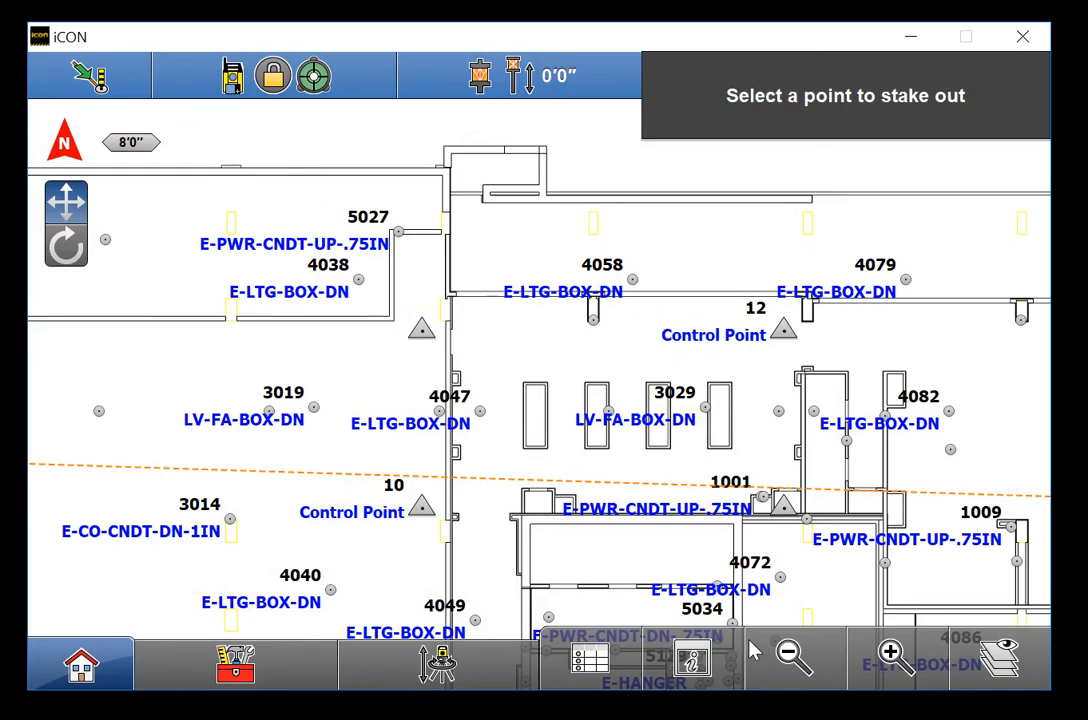
Switch on the Level 02 - Lighting DN Routing.dxf drawing in the visibility settings
click(760, 652)
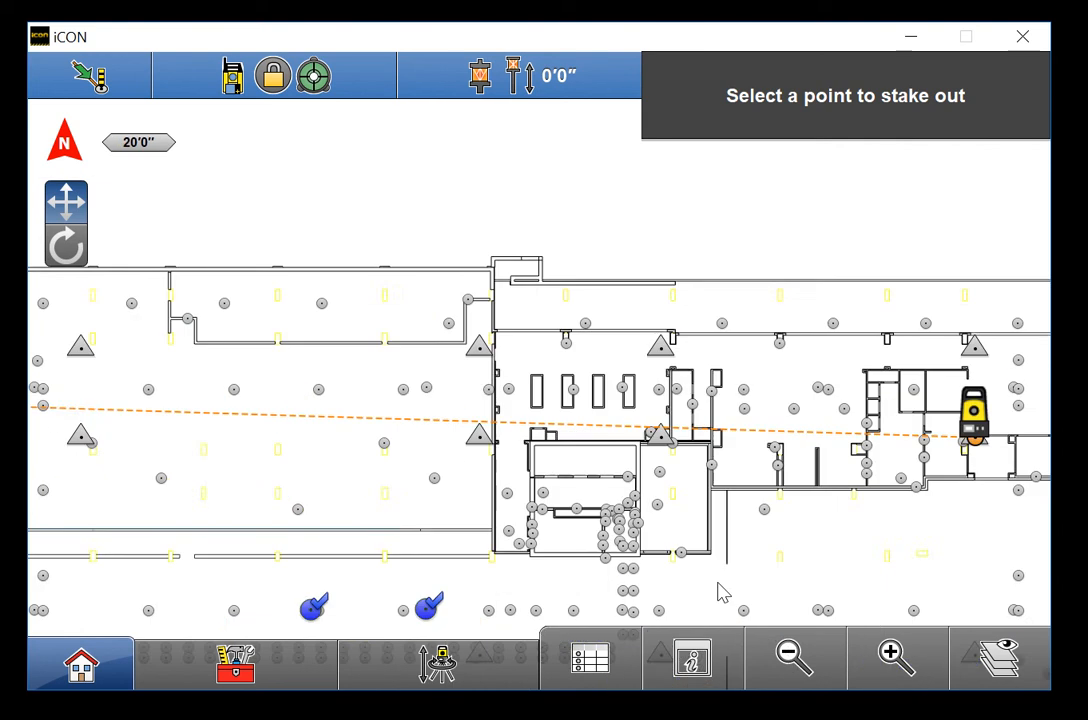
drag(561, 553, 648, 360)
click(1000, 665)
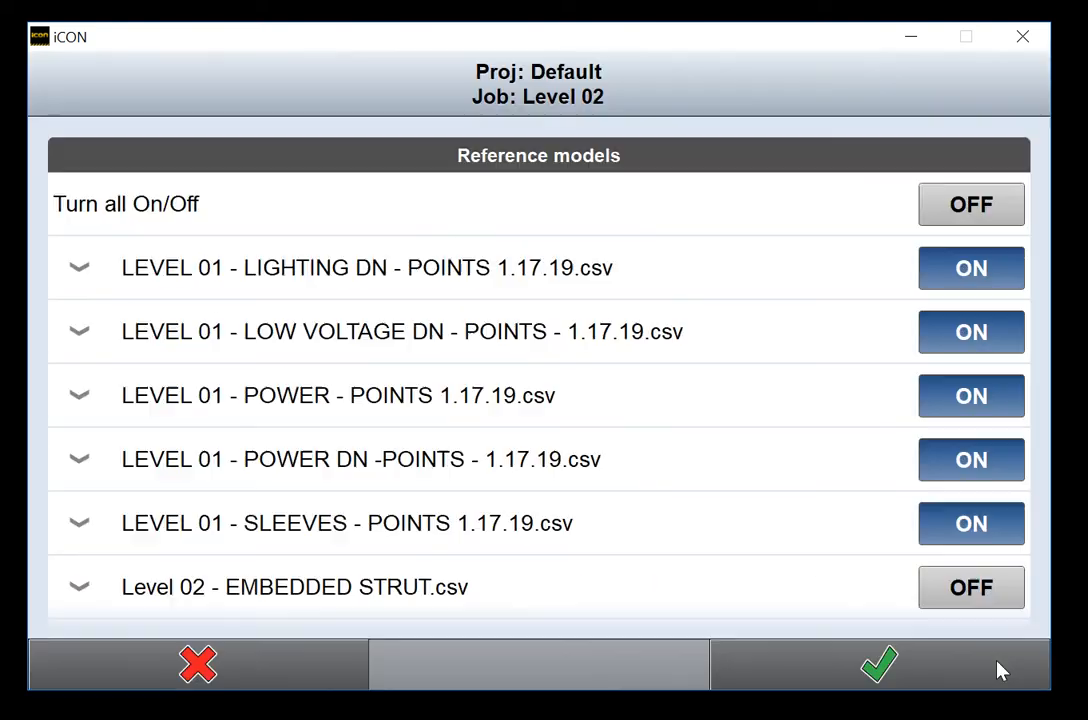
scroll(590, 510, down, 10)
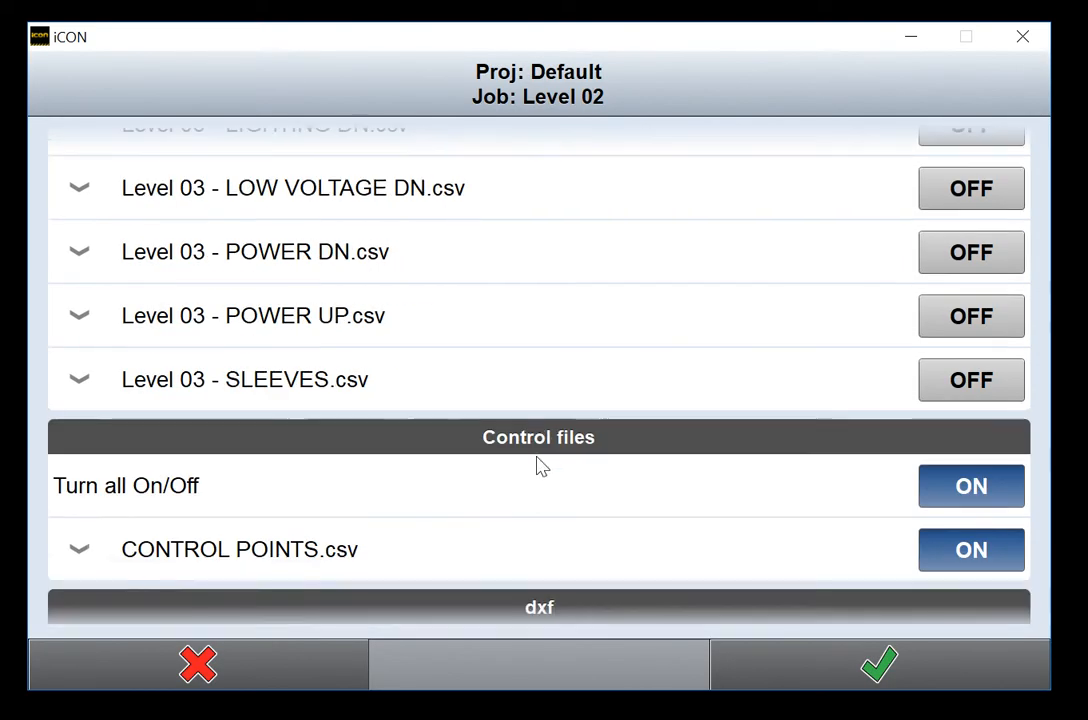
scroll(540, 465, down, 5)
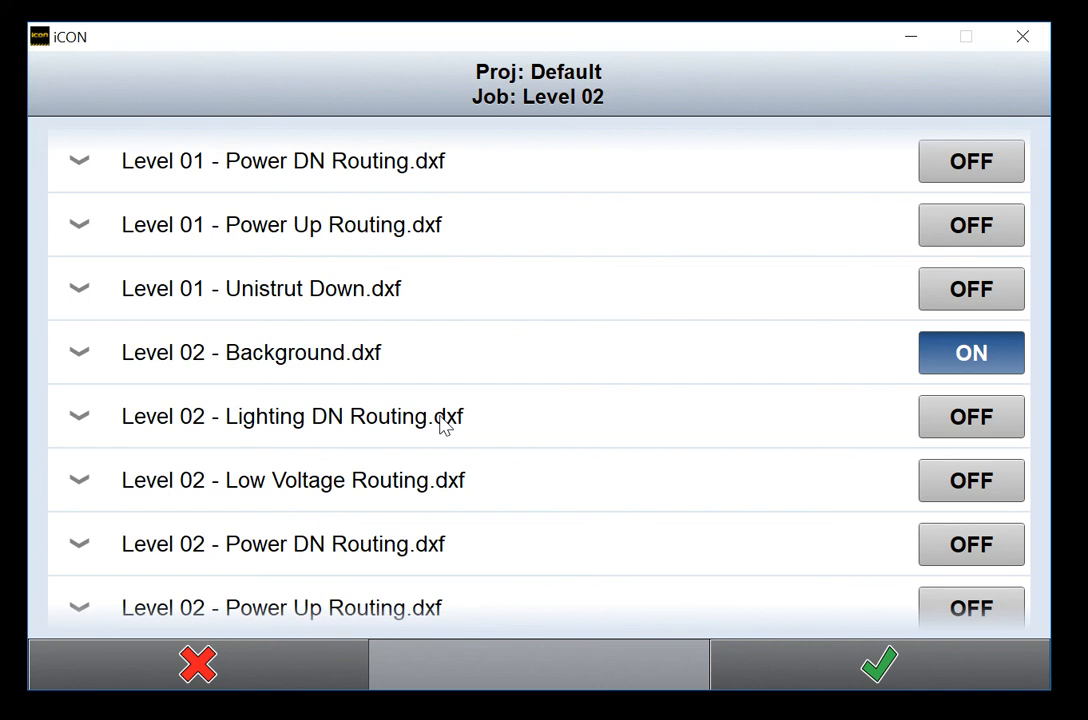
click(963, 422)
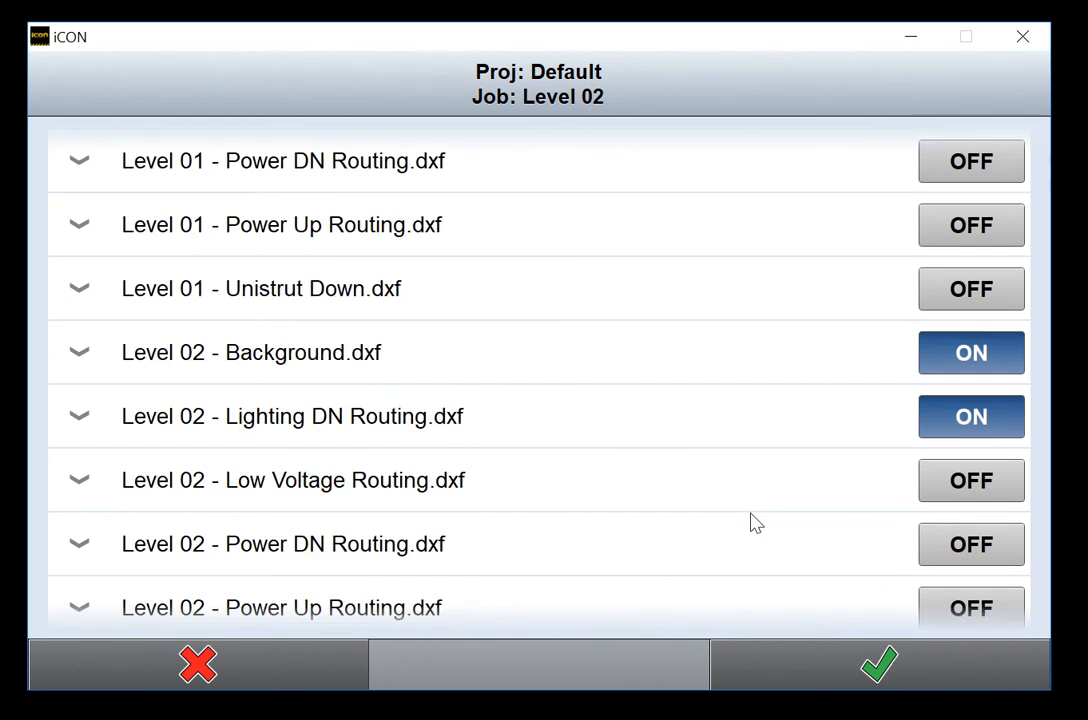
Switch off the LEVEL 01 LIGHTING DN, LOW VOLTAGE DN, POWER, POWER DN and SLEEVES reference models
scroll(750, 517, up, 10)
scroll(750, 517, up, 6)
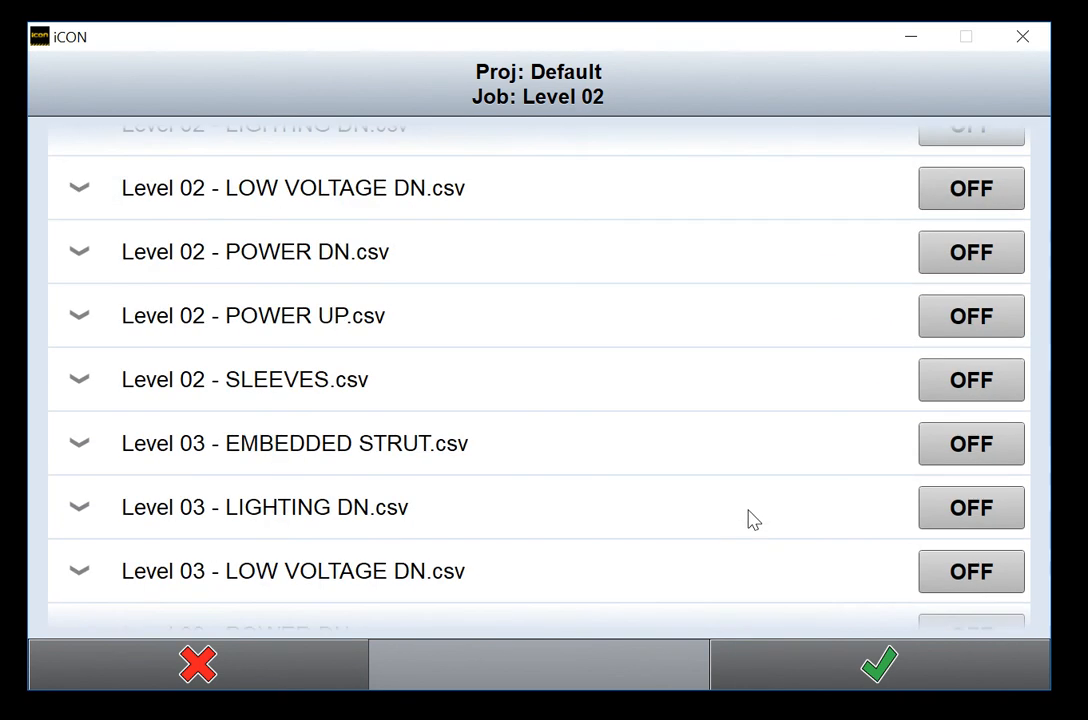
scroll(957, 280, up, 3)
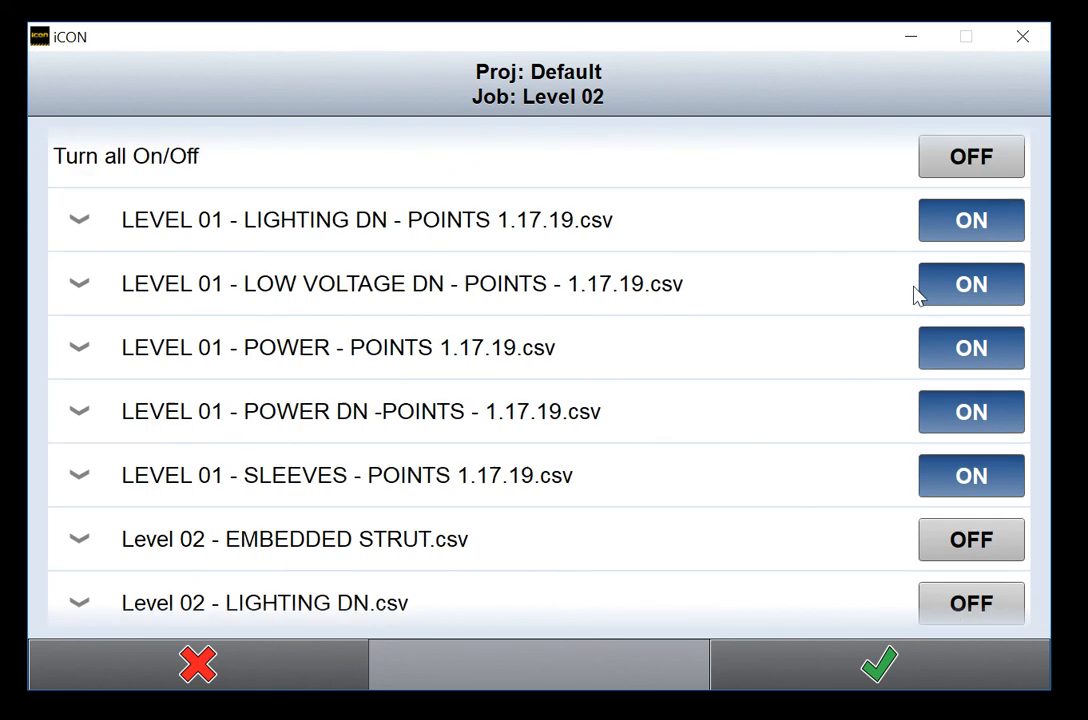
click(942, 212)
click(950, 282)
click(950, 348)
click(958, 412)
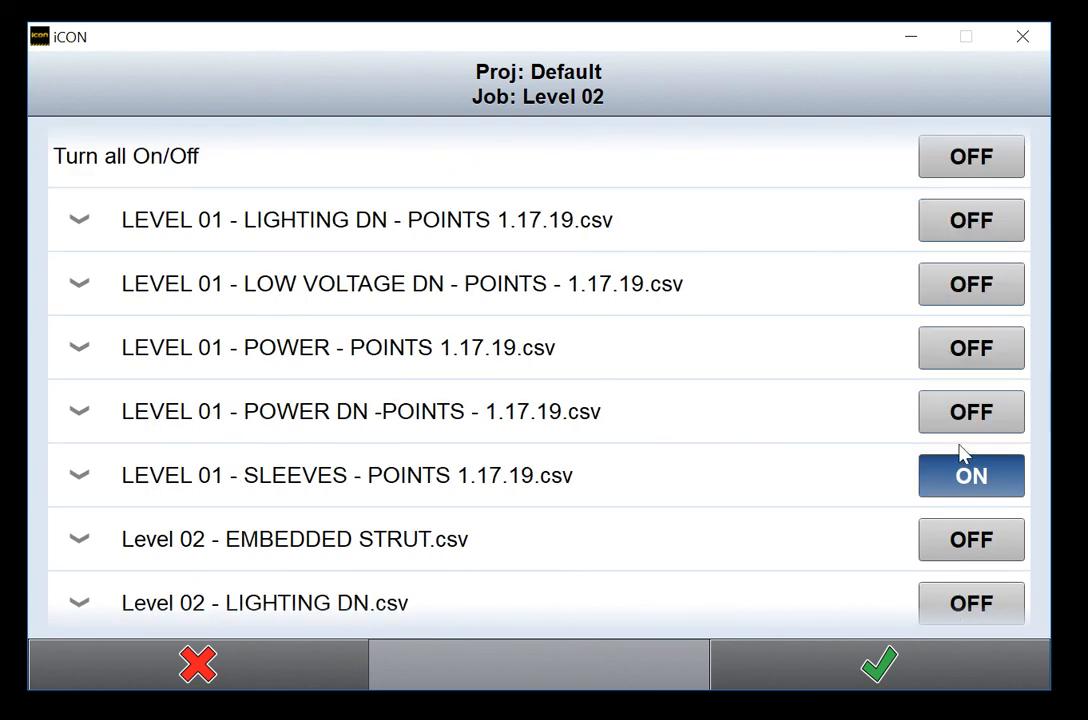
click(964, 476)
Switch on the Level 02 - LIGHTING DN.csv reference model and apply the visibility changes
scroll(760, 462, down, 3)
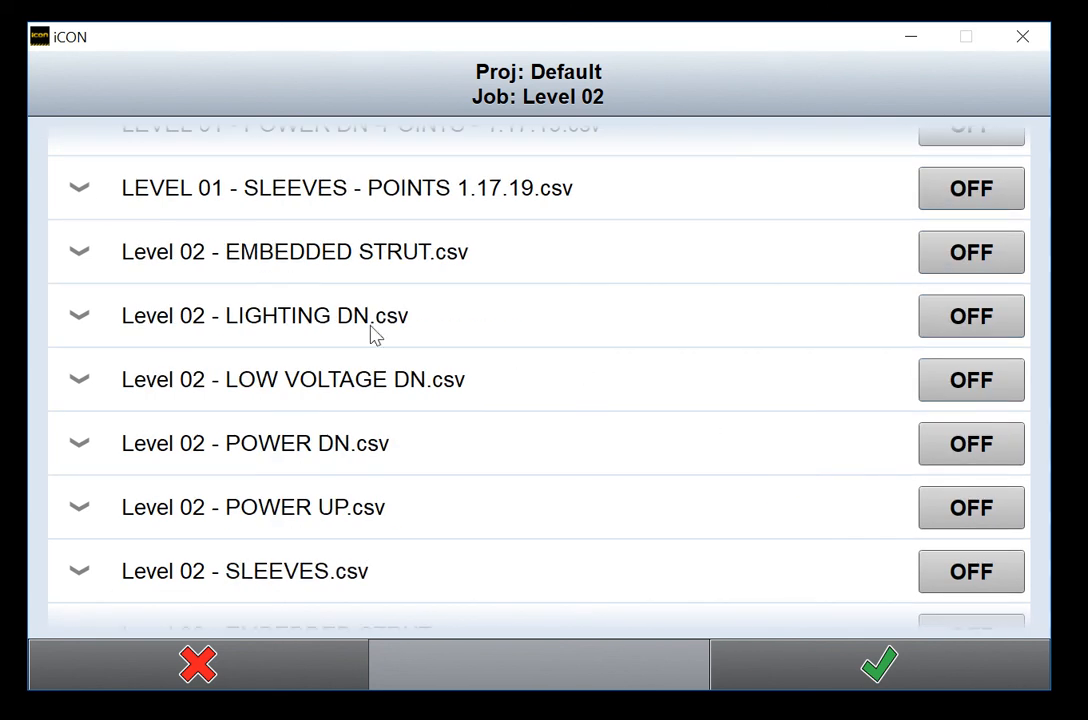
click(945, 325)
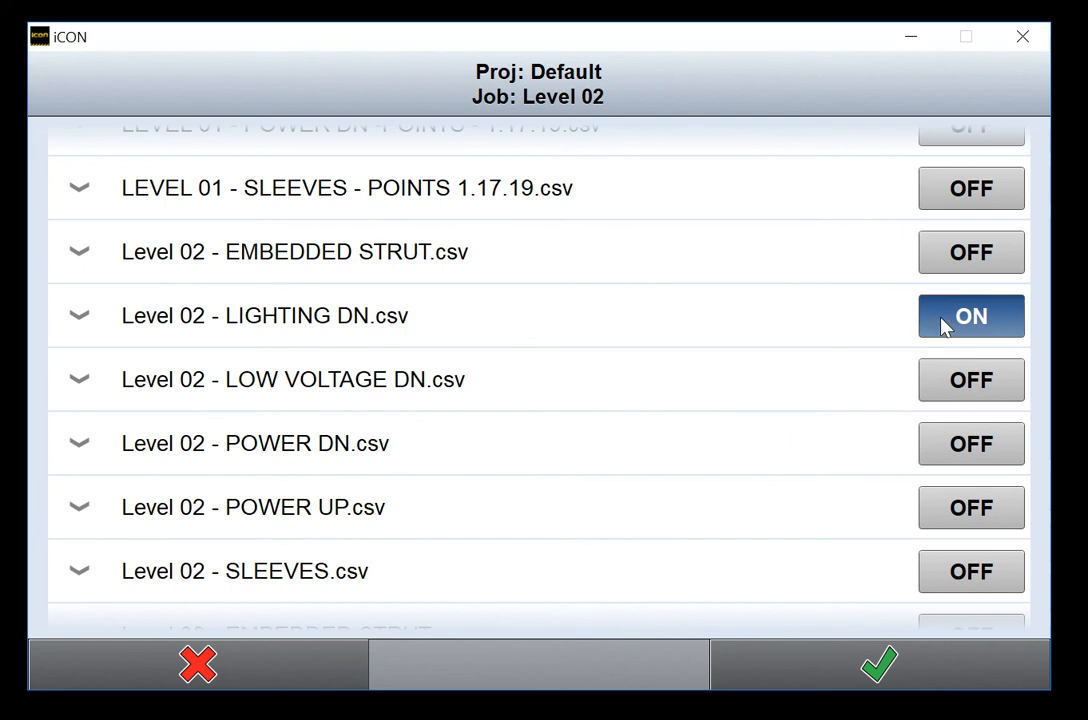
click(870, 670)
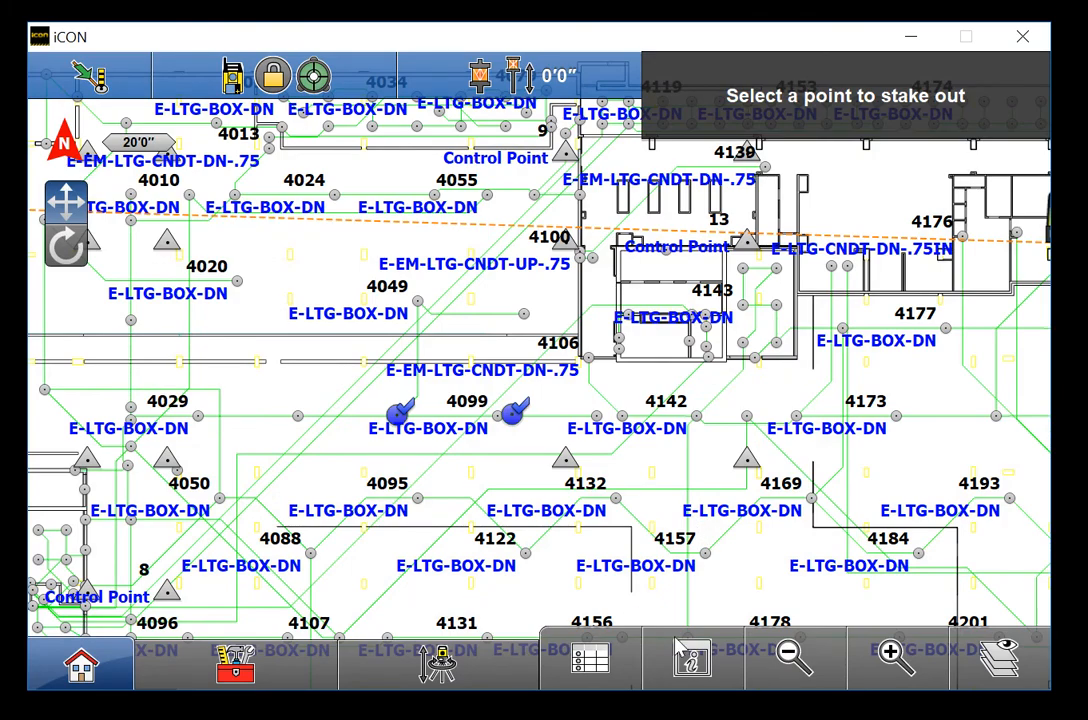
Check the whole floor plan on the map and bring up the Jobs section of the visibility settings
click(795, 657)
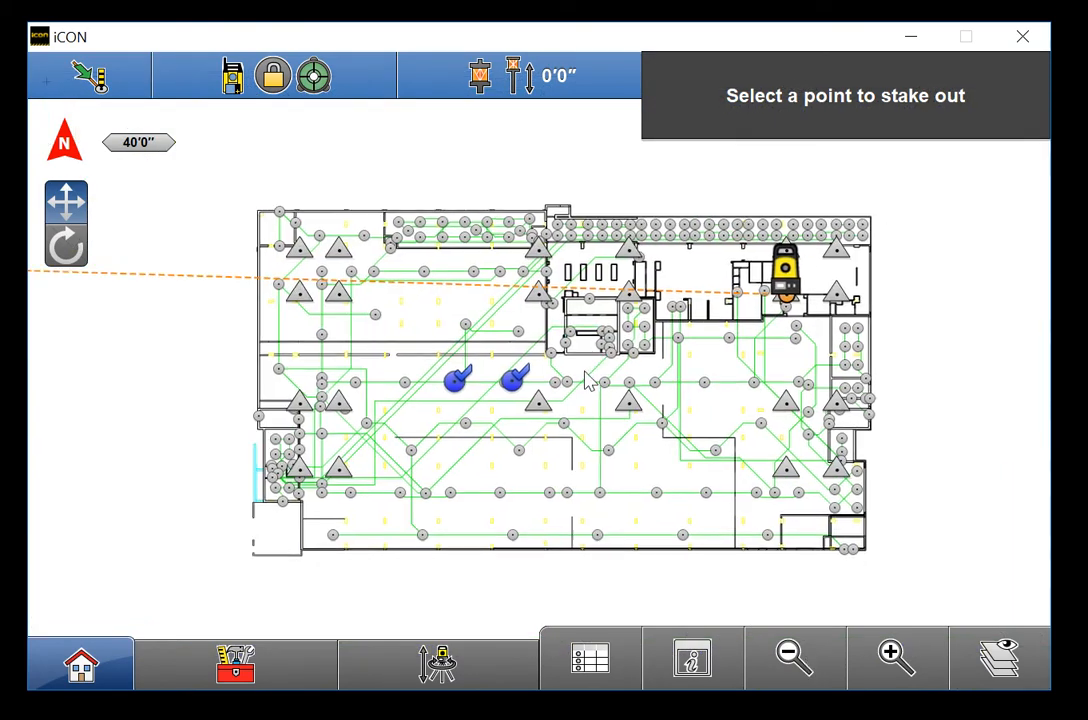
drag(589, 381, 543, 366)
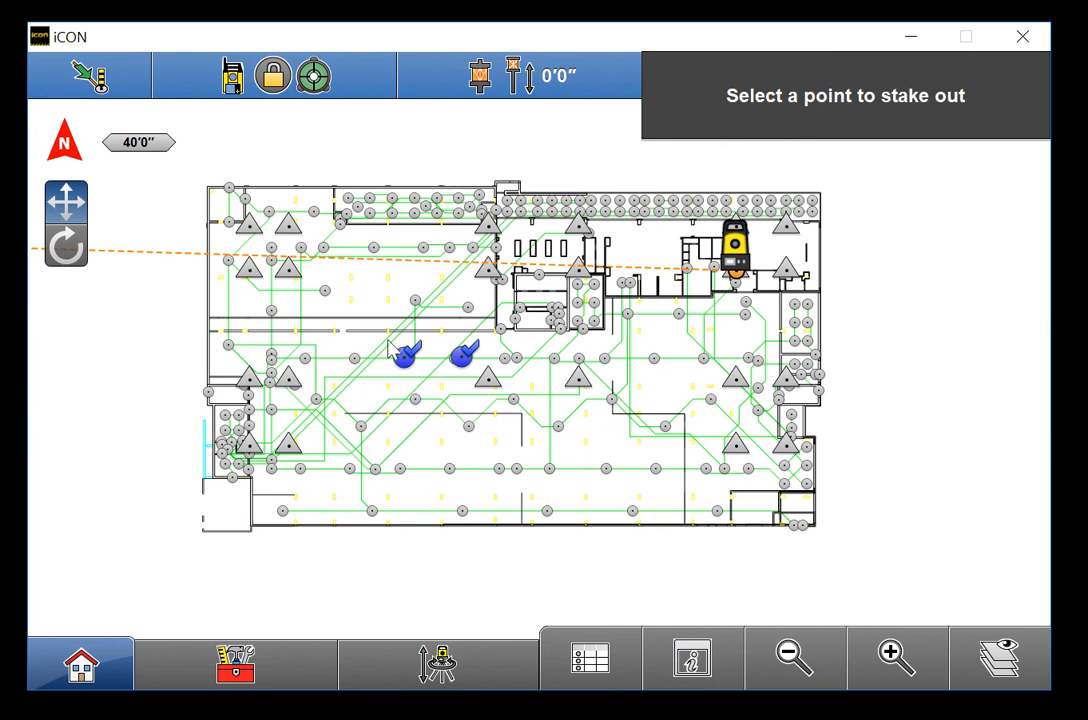
click(987, 644)
scroll(599, 438, down, 2)
scroll(603, 447, down, 15)
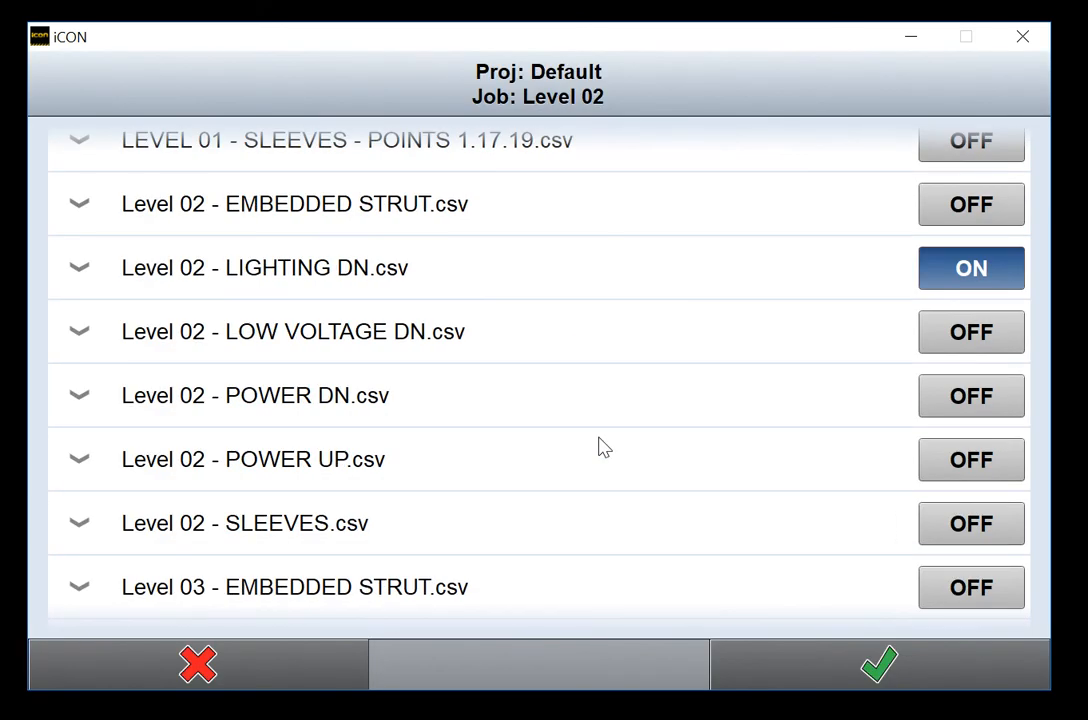
scroll(603, 447, down, 17)
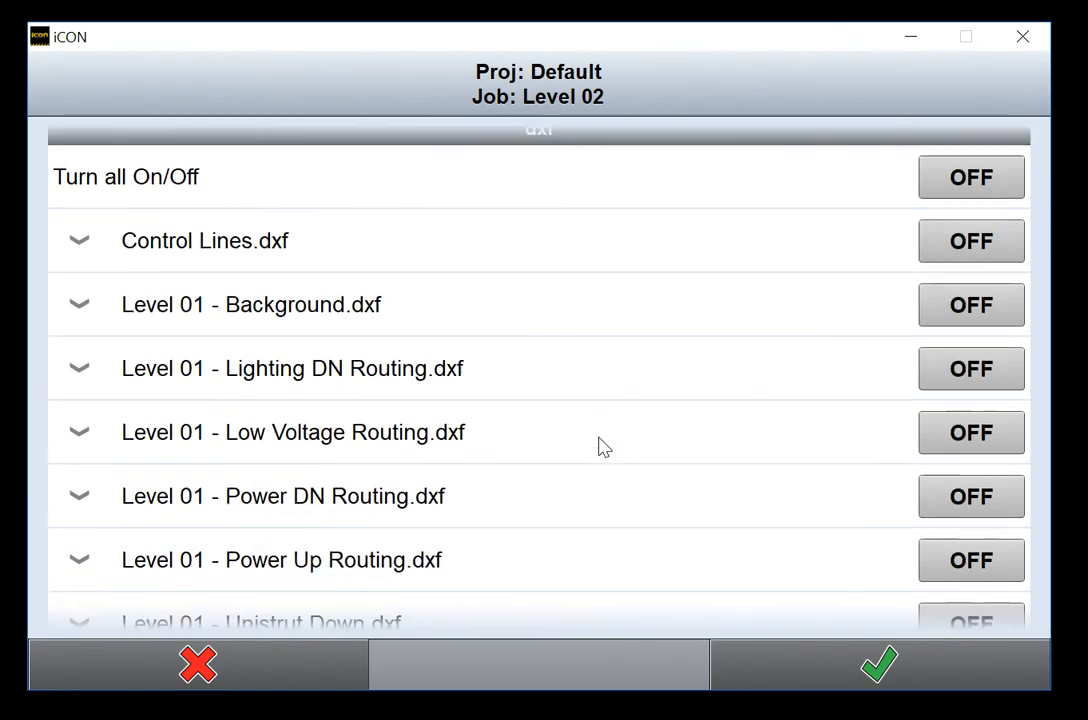
scroll(594, 455, down, 6)
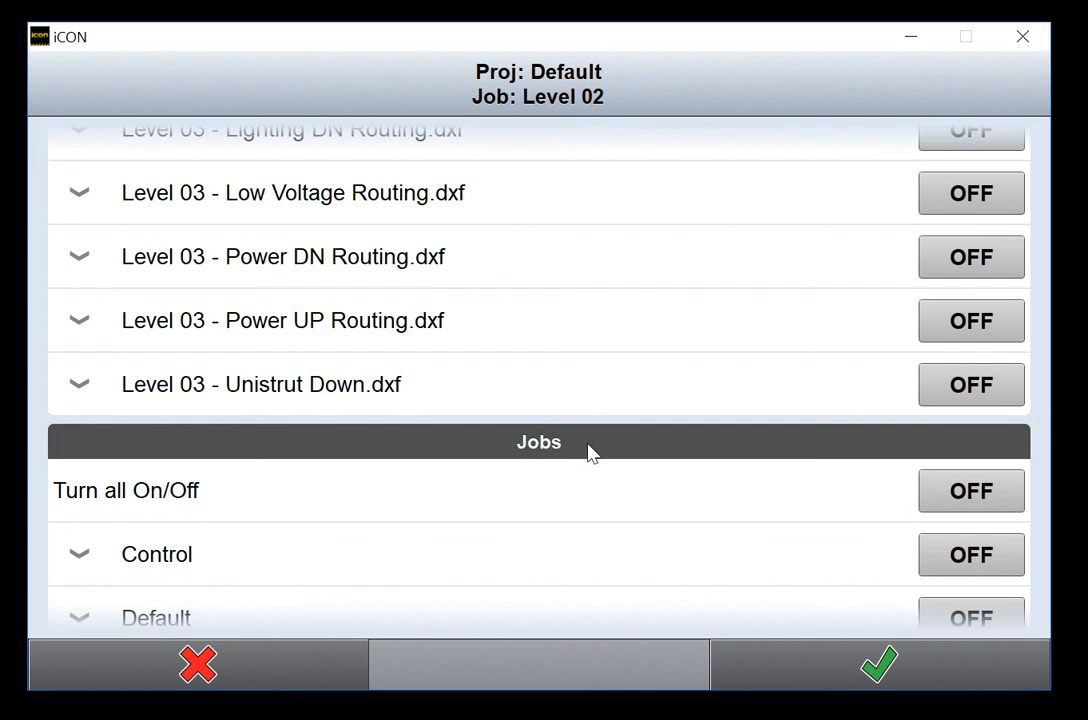